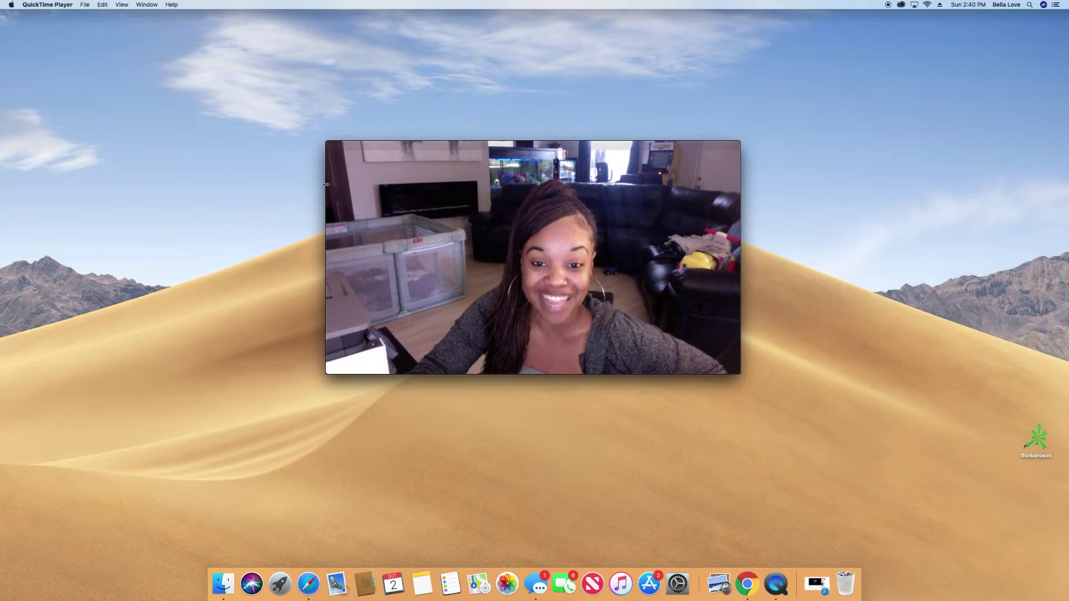
Shrink the webcam window, move it to the bottom-right, and bring up the YouTube video in Safari.
{"action": "left_click_drag", "start_coordinate": [326, 266], "coordinate": [534, 265]}
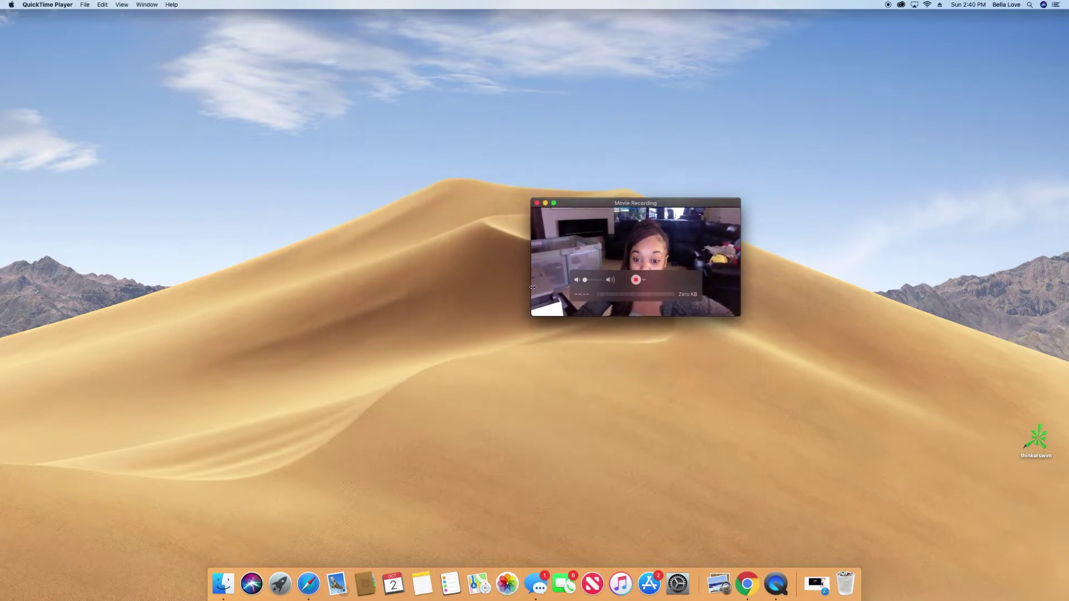
{"action": "left_click_drag", "start_coordinate": [585, 205], "coordinate": [913, 491]}
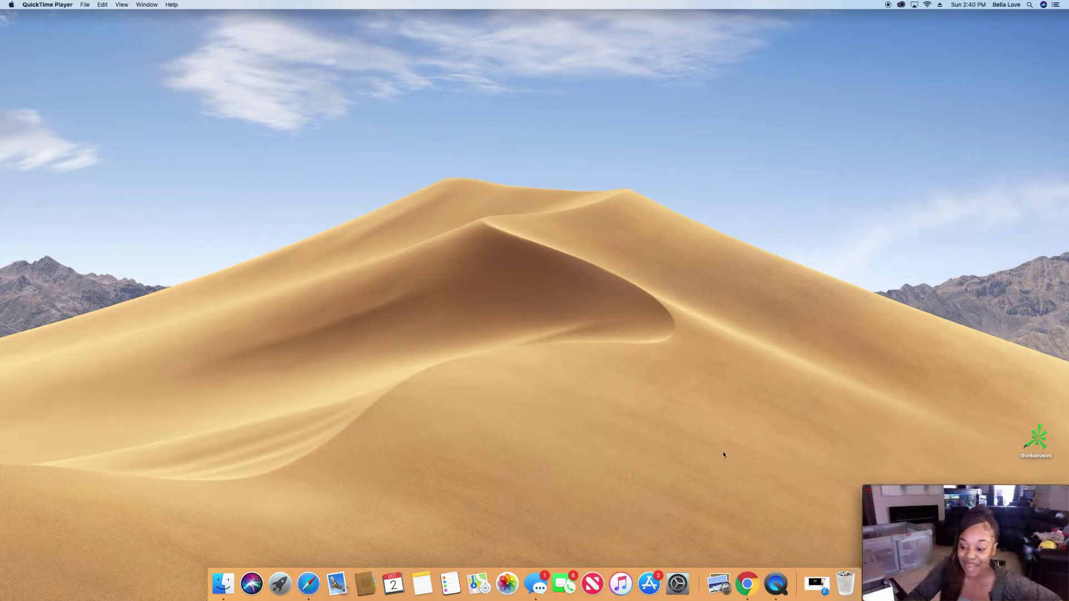
{"action": "left_click", "coordinate": [308, 584]}
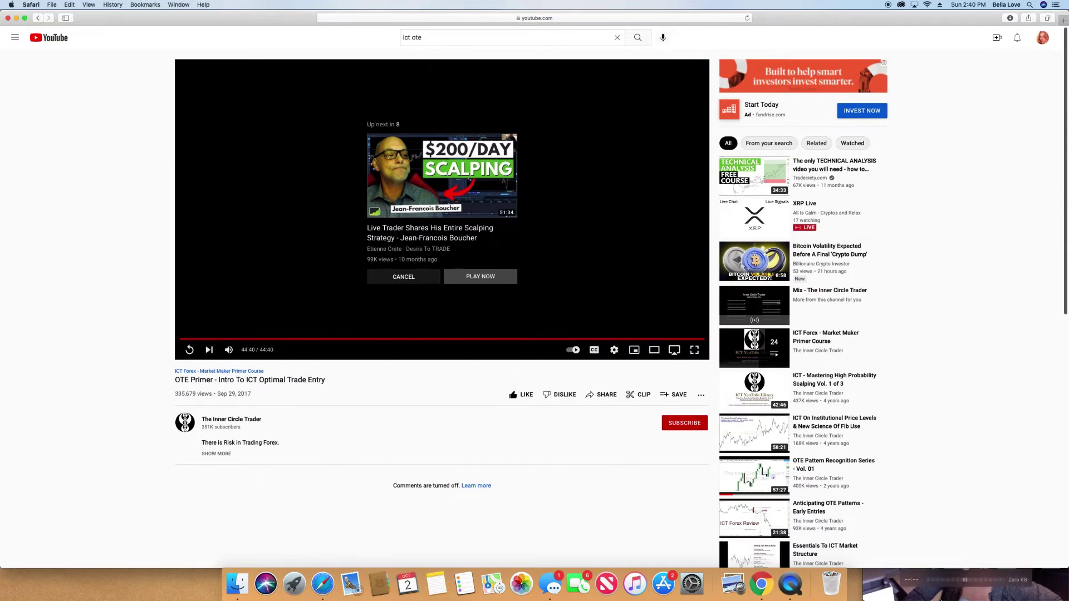
Set QuickTime's webcam recording window to Float on Top.
{"action": "key", "text": "super+Tab"}
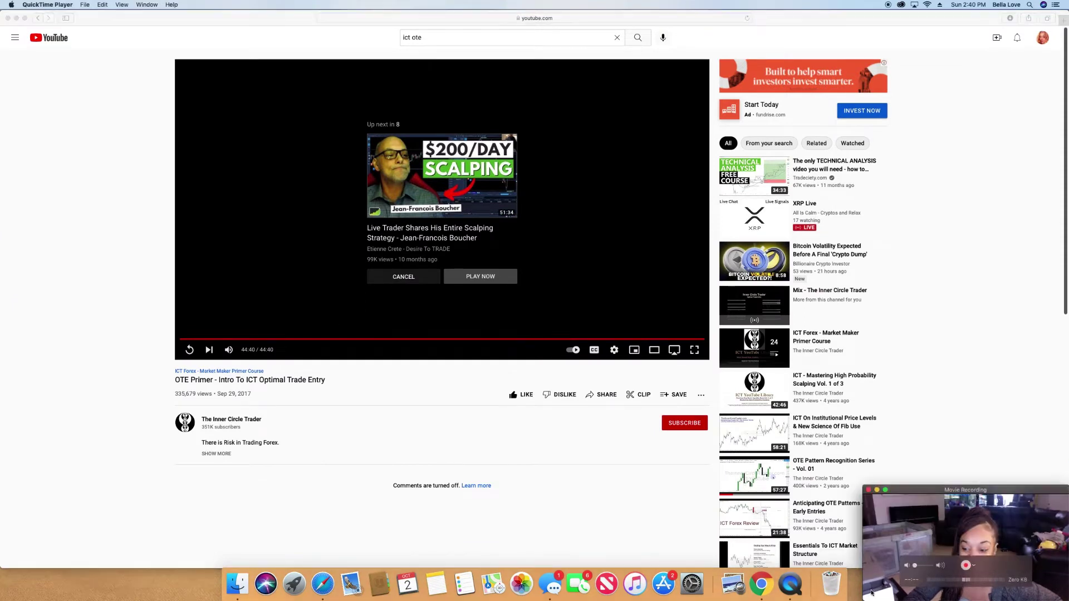
{"action": "left_click", "coordinate": [119, 5]}
{"action": "left_click", "coordinate": [173, 48]}
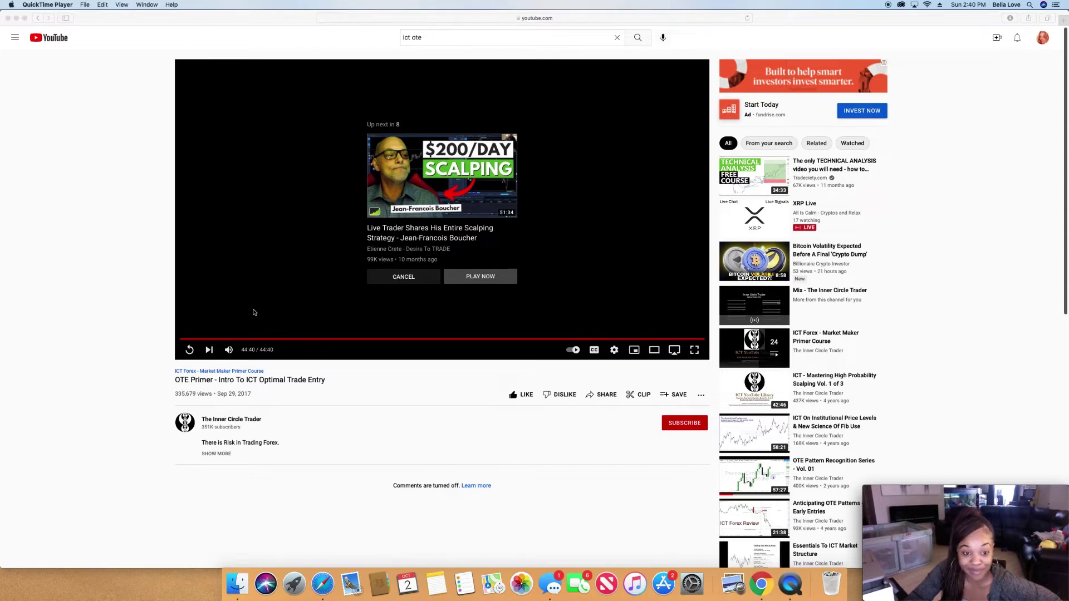
Resume the OTE Primer video and skim it between about 5:09 and 7:57.
{"action": "left_click", "coordinate": [217, 342]}
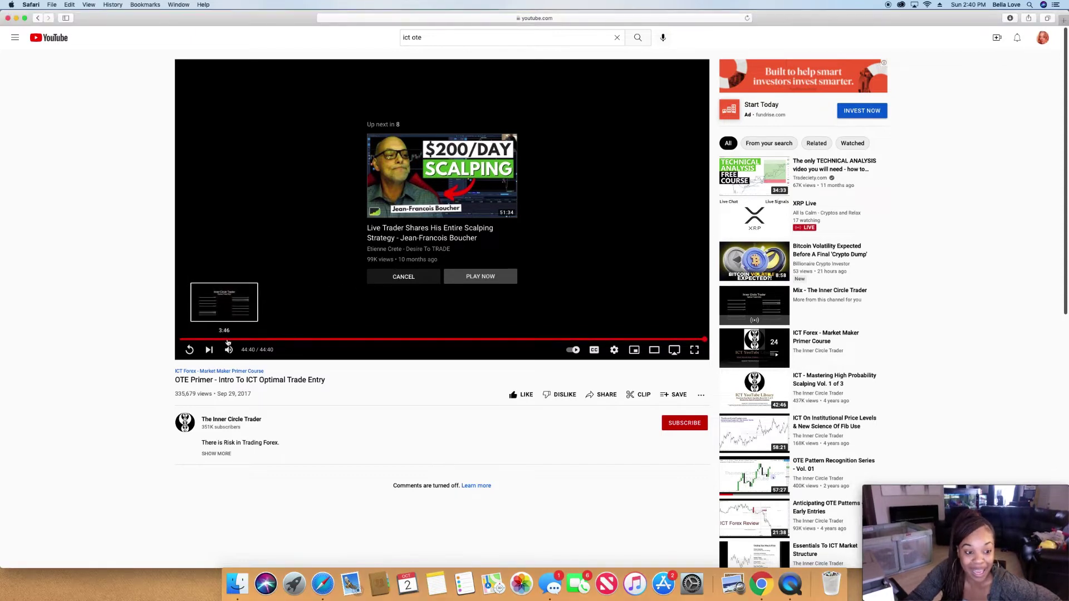
{"action": "left_click", "coordinate": [229, 339]}
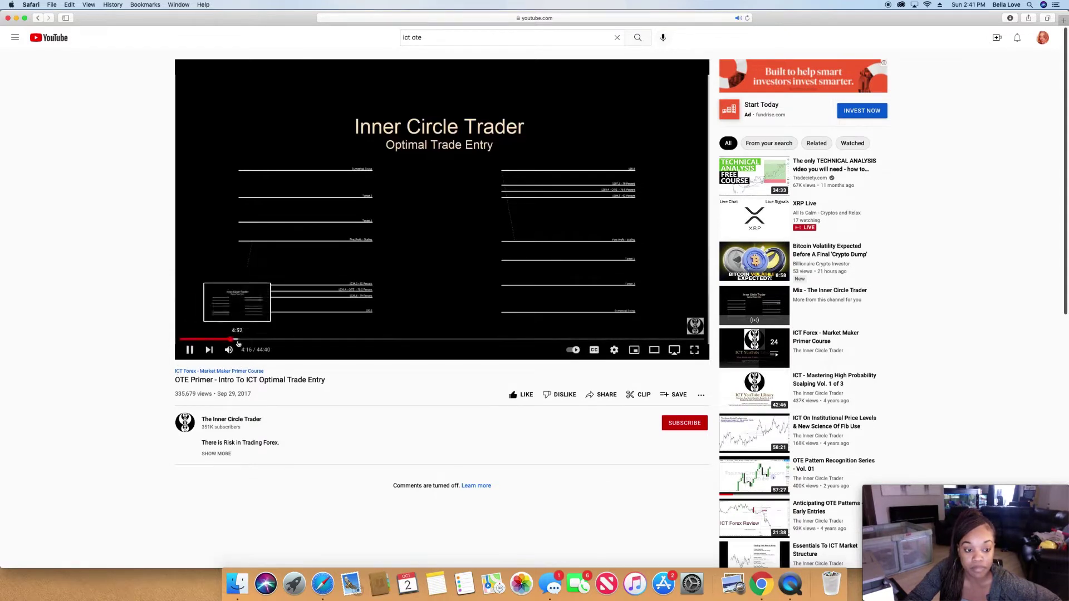
{"action": "left_click_drag", "start_coordinate": [235, 343], "coordinate": [289, 340]}
{"action": "left_click", "coordinate": [260, 341]}
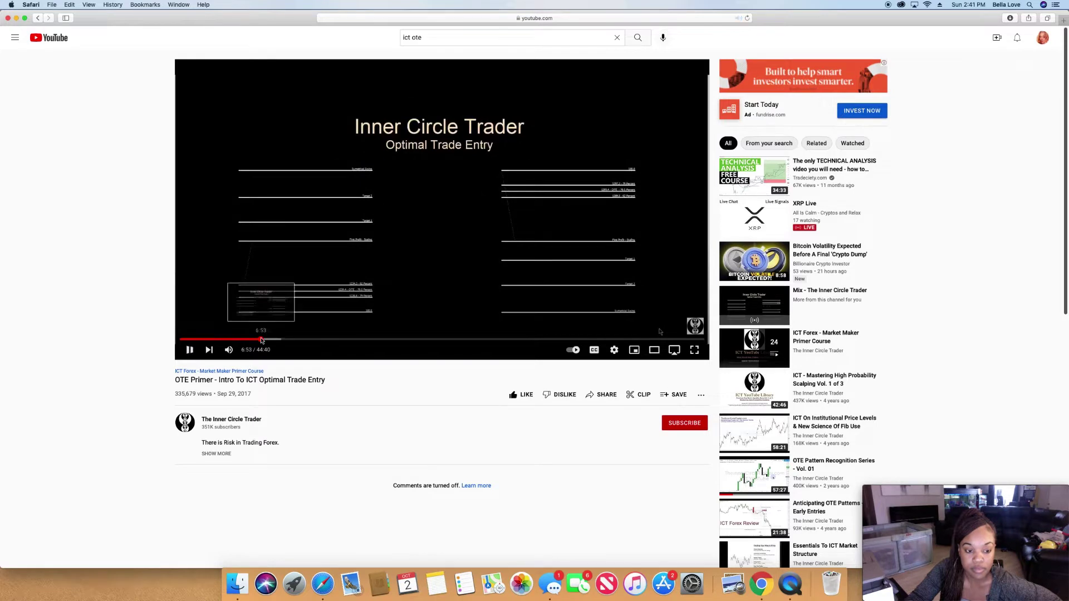
{"action": "left_click_drag", "start_coordinate": [261, 341], "coordinate": [275, 341]}
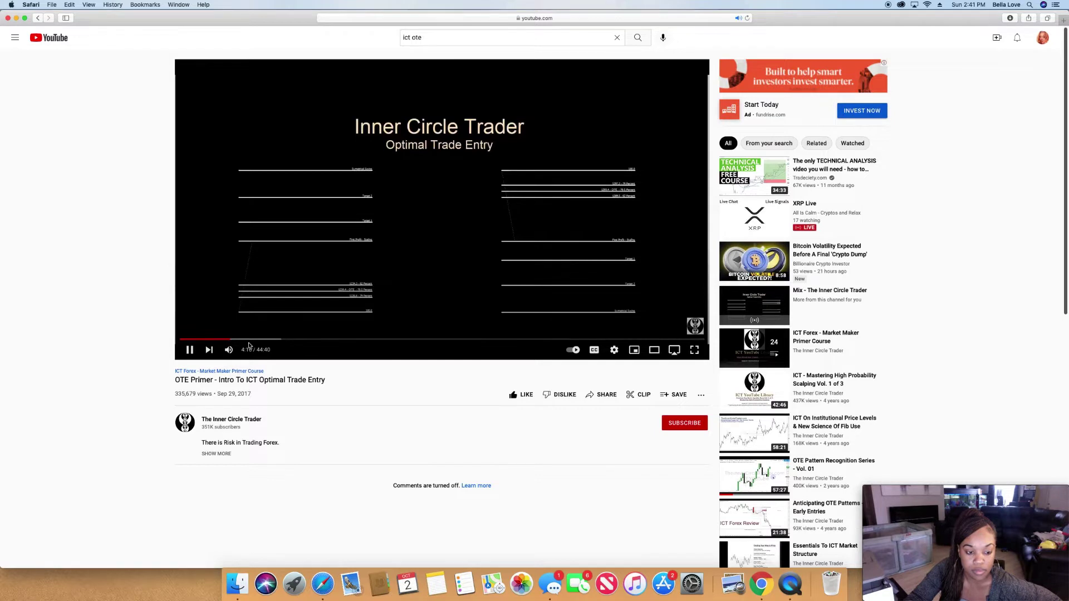
{"action": "left_click", "coordinate": [242, 340]}
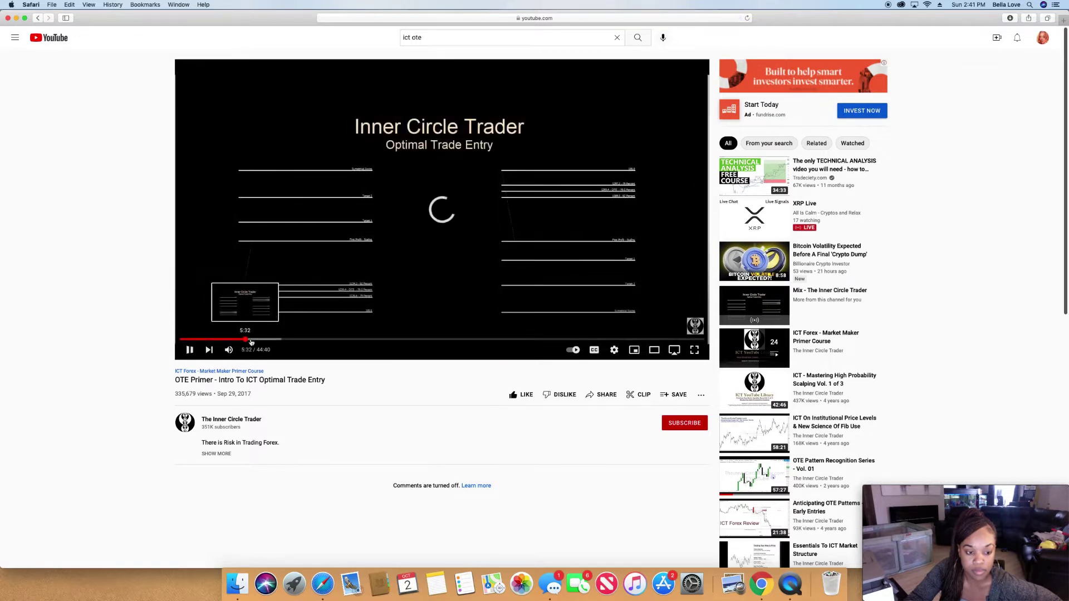
{"action": "left_click", "coordinate": [255, 340]}
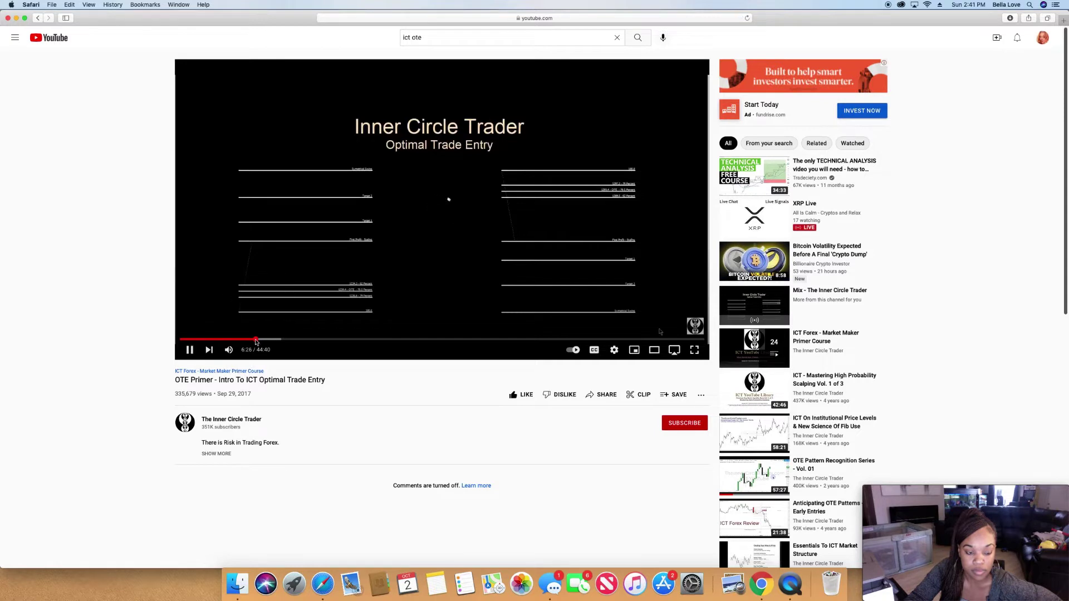
{"action": "left_click", "coordinate": [261, 340]}
{"action": "left_click", "coordinate": [273, 340]}
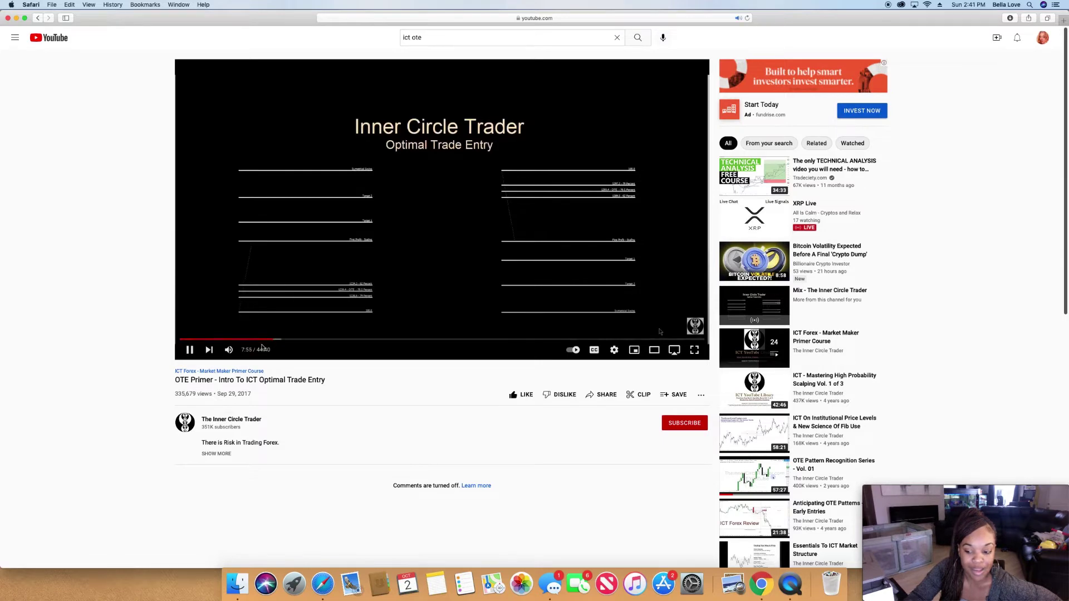
Skip the ad, pause at 8:42, then drag the playhead ahead to 9:59.
{"action": "left_click", "coordinate": [632, 38]}
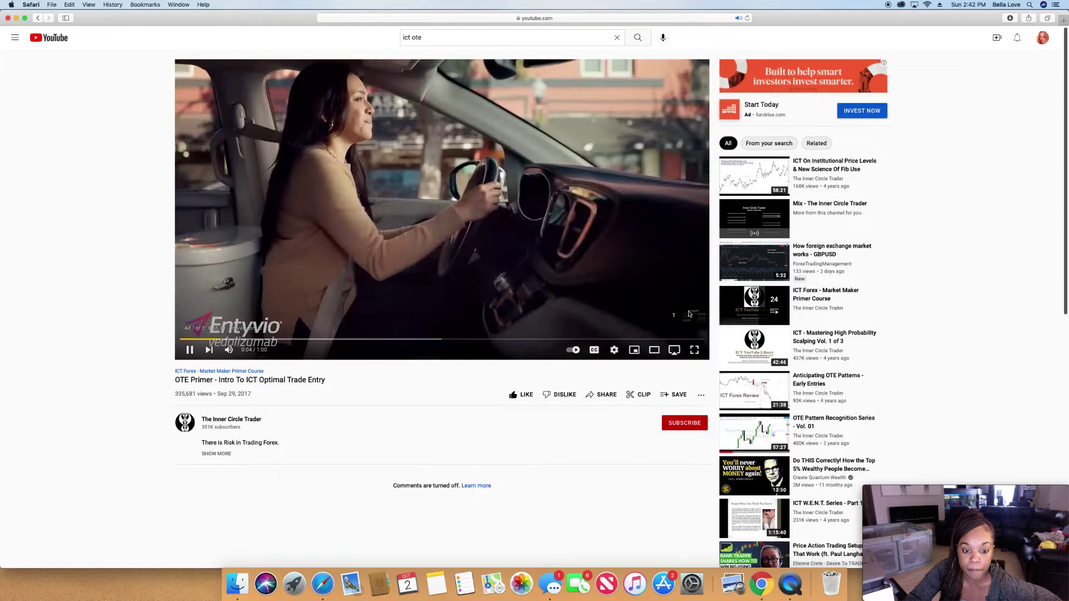
{"action": "left_click", "coordinate": [689, 313]}
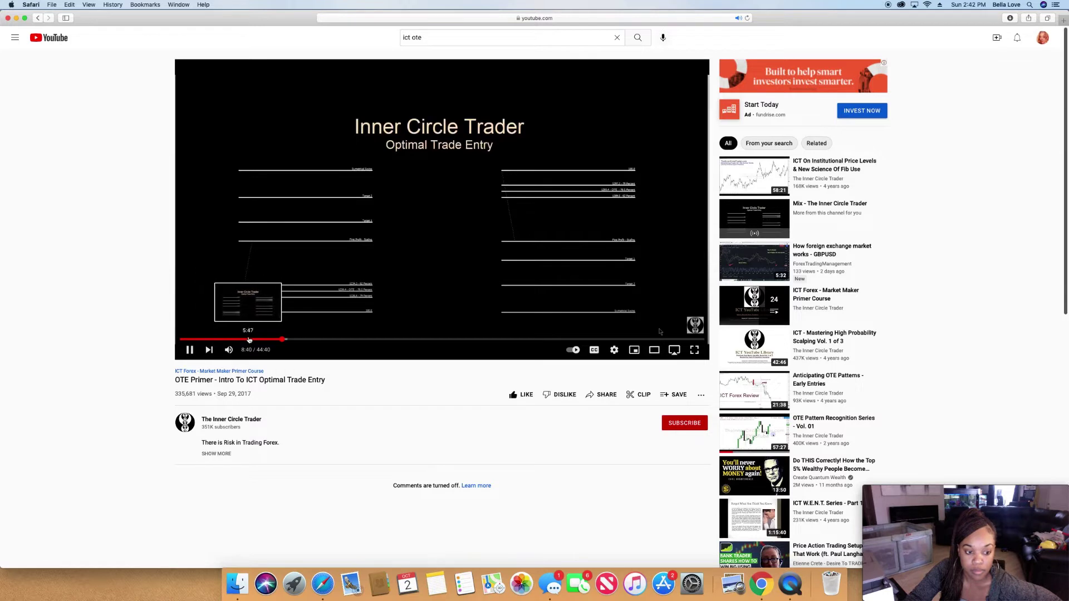
{"action": "left_click", "coordinate": [189, 349]}
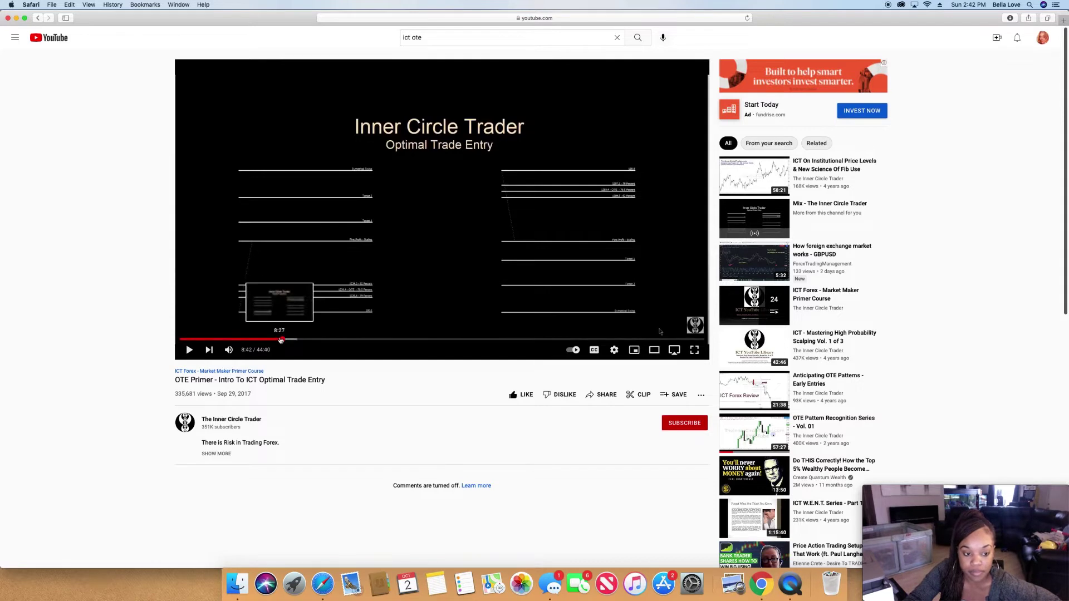
{"action": "left_click_drag", "start_coordinate": [289, 342], "coordinate": [299, 341]}
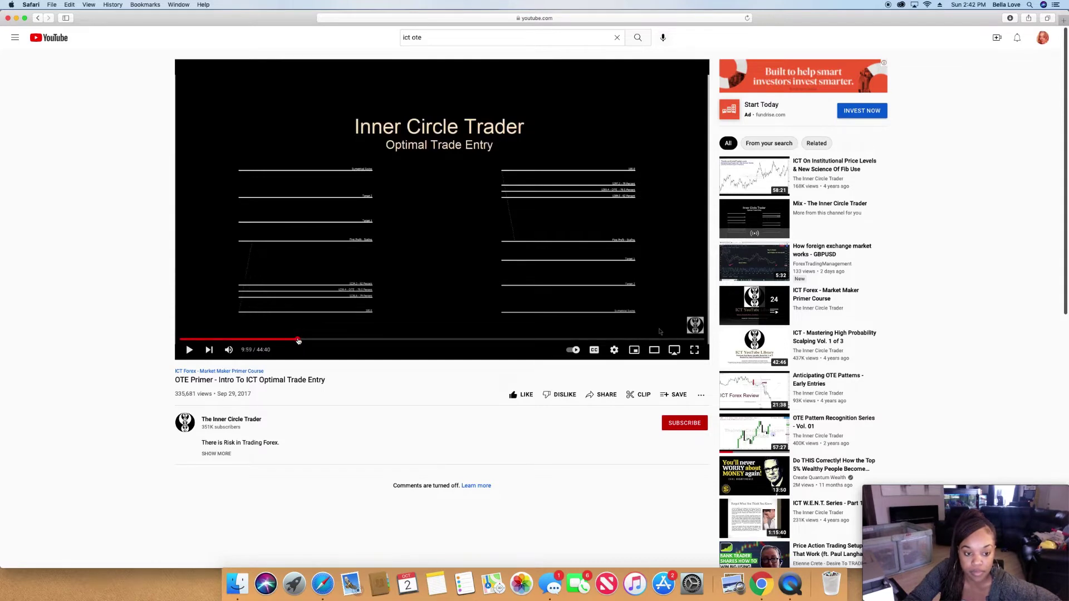
Jump the video to 10:59, pause at 11:06, then resume playback past 11:20.
{"action": "left_click", "coordinate": [309, 341]}
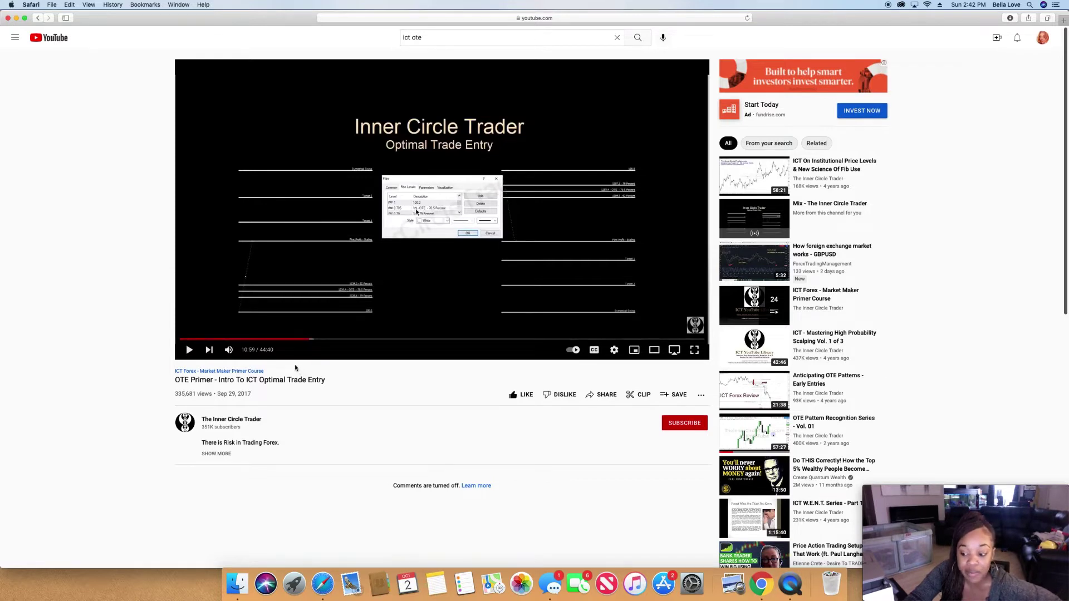
{"action": "left_click", "coordinate": [189, 353]}
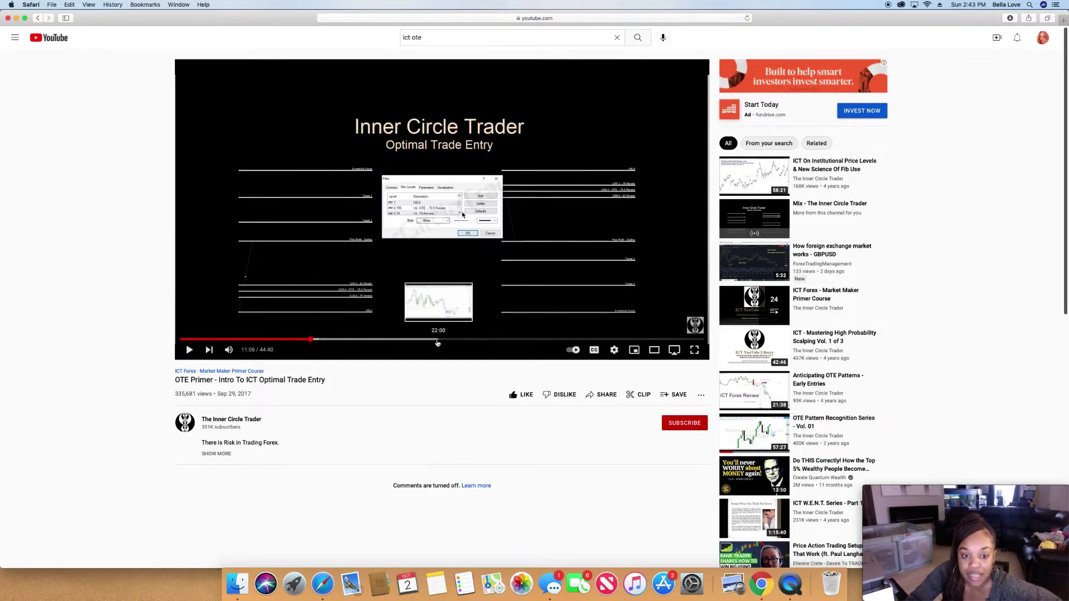
{"action": "left_click", "coordinate": [411, 300]}
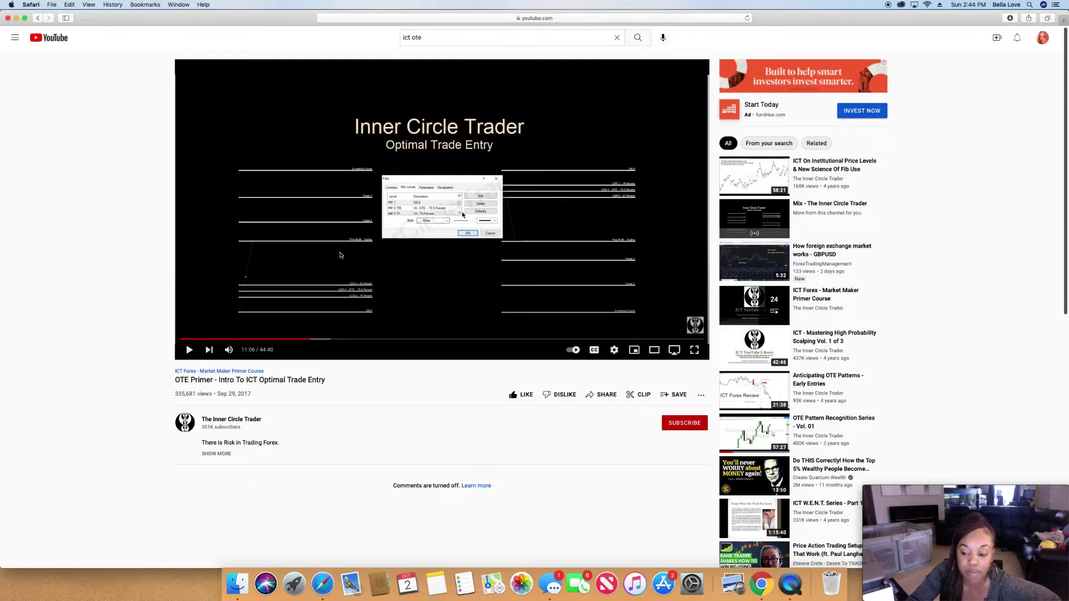
{"action": "left_click", "coordinate": [189, 351]}
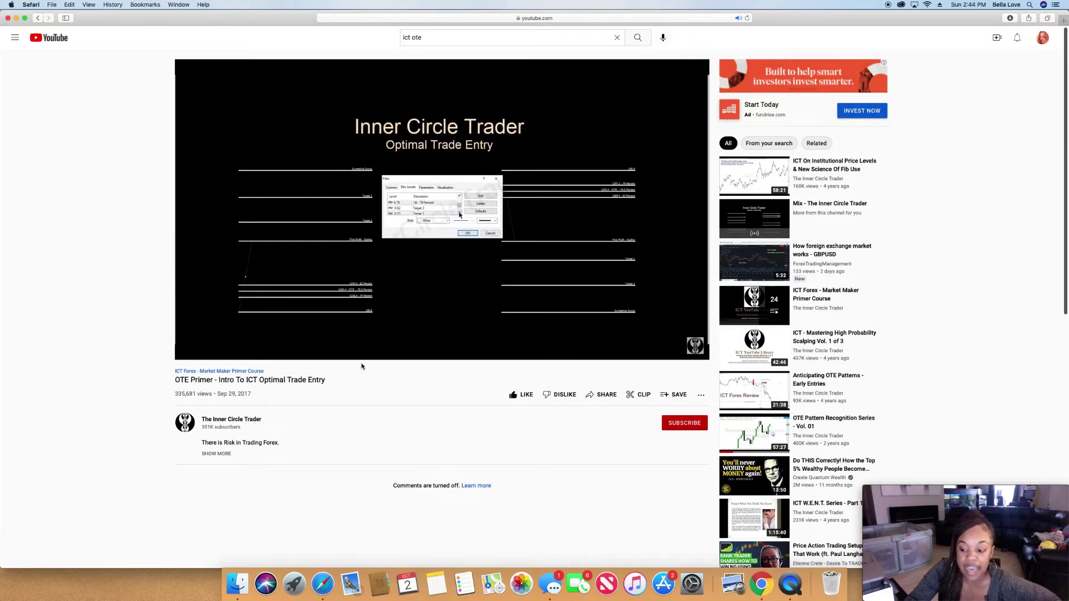
Pause the OTE Primer video at 11:42 on the Fibonacci levels slide.
{"action": "mouse_move", "coordinate": [358, 358]}
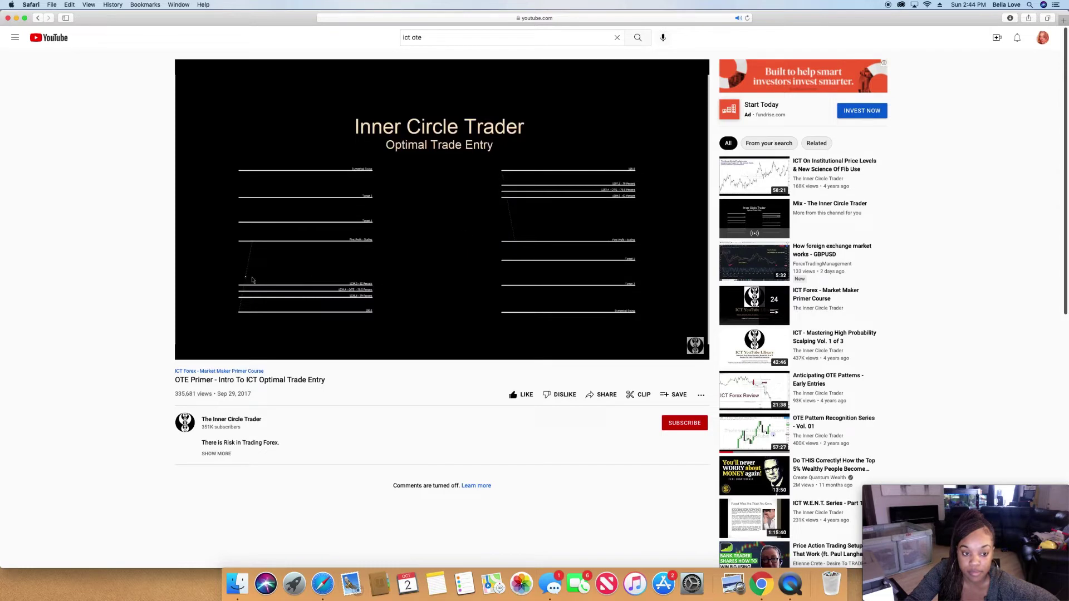
{"action": "mouse_move", "coordinate": [338, 338]}
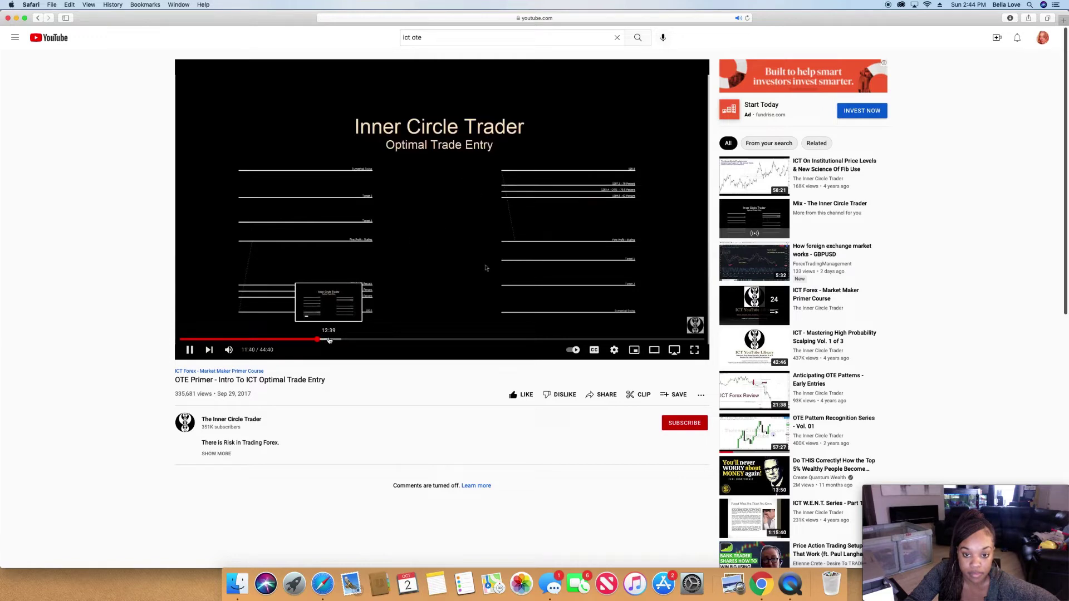
{"action": "left_click", "coordinate": [394, 259]}
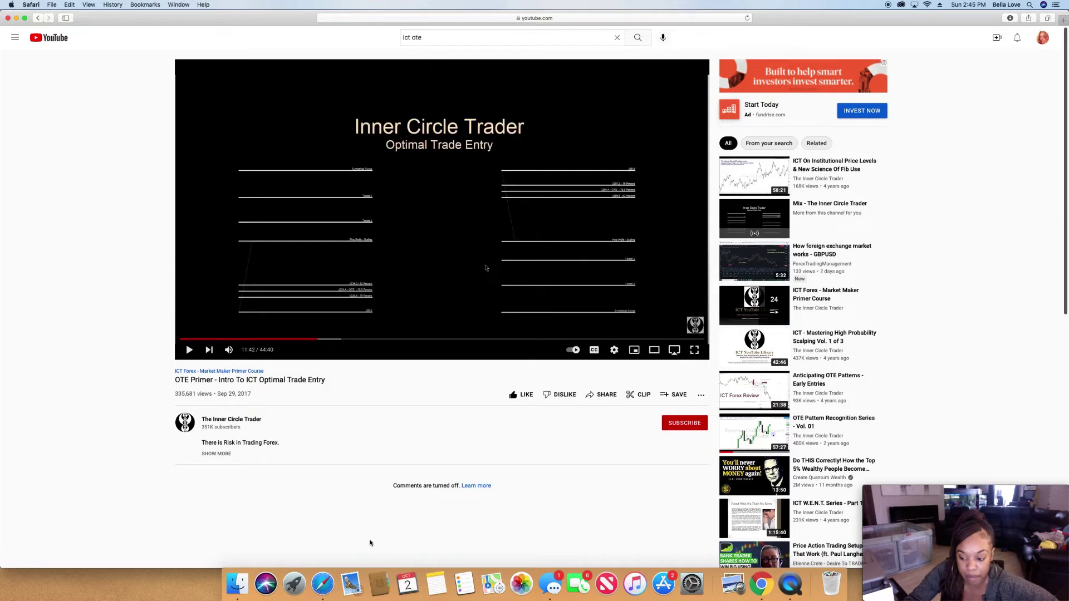
Resume the video, then move the webcam window up-left and widen it to the screen edge.
{"action": "left_click", "coordinate": [404, 248]}
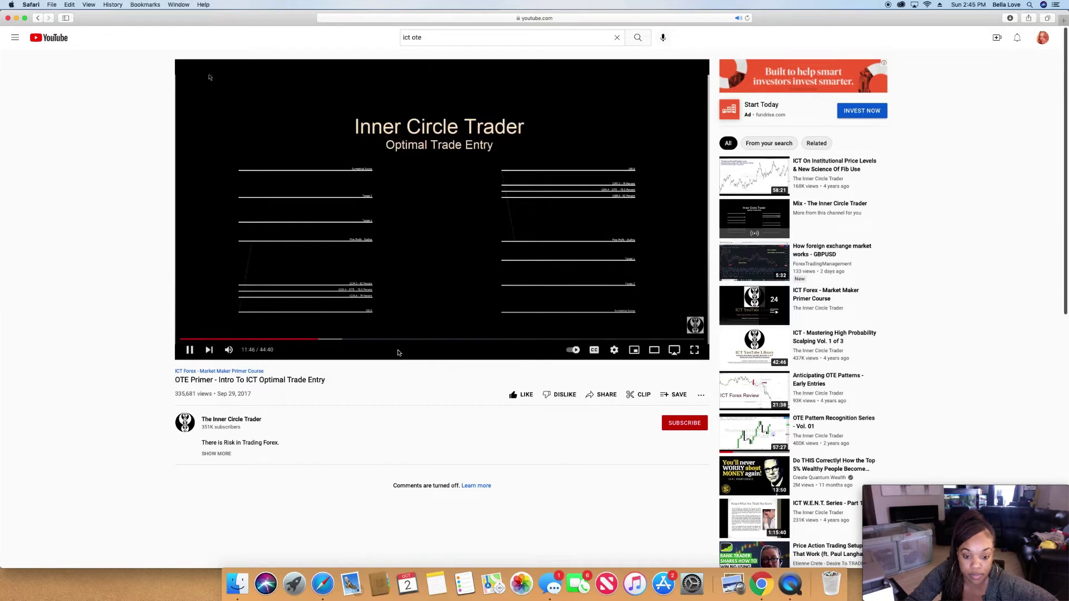
{"action": "left_click", "coordinate": [866, 521]}
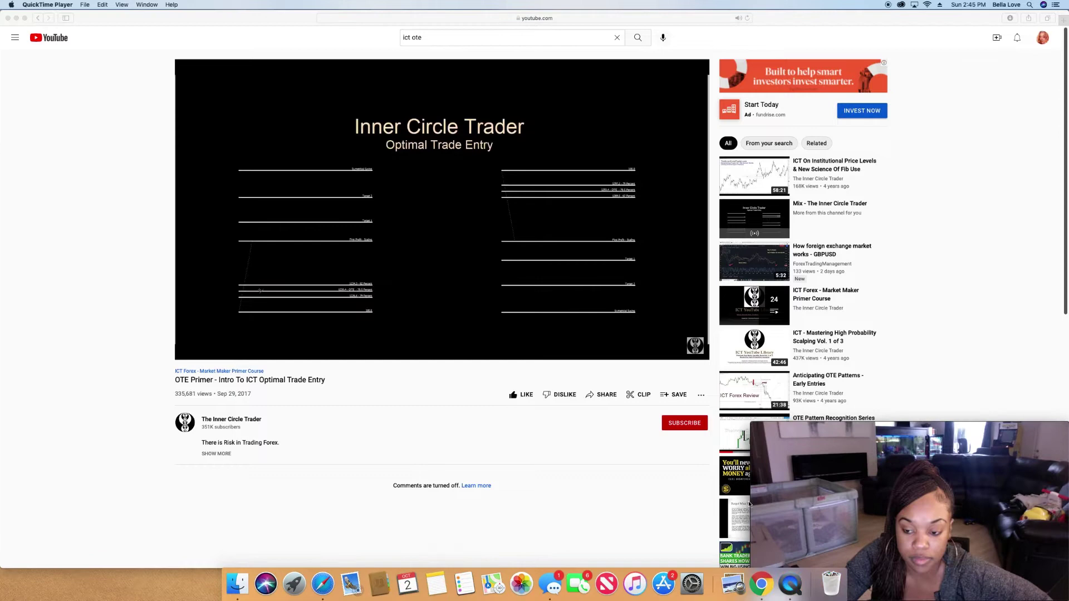
{"action": "left_click_drag", "start_coordinate": [887, 494], "coordinate": [866, 453]}
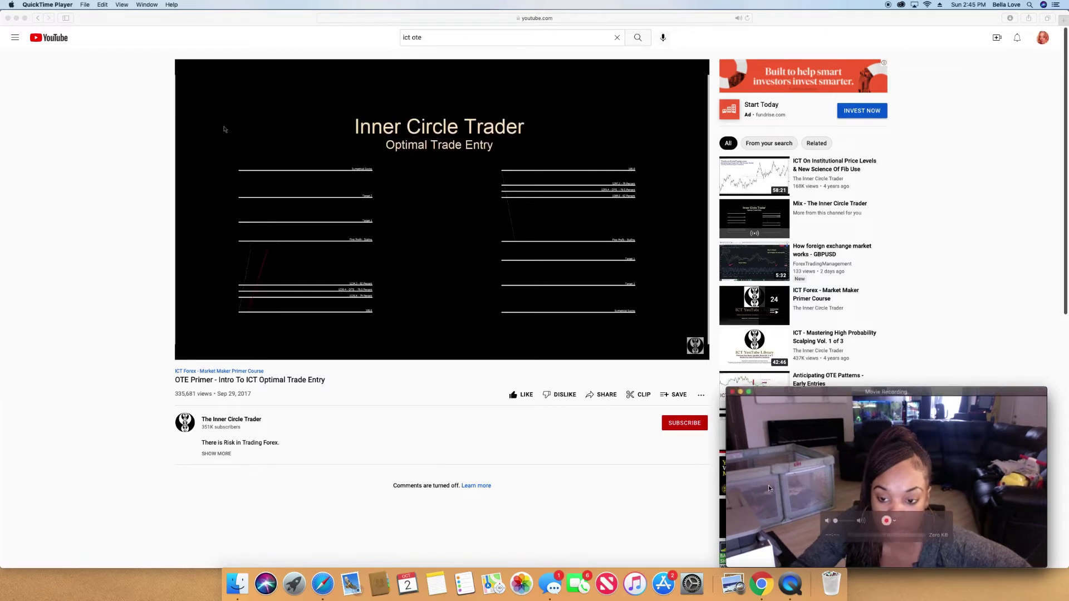
{"action": "left_click_drag", "start_coordinate": [769, 485], "coordinate": [760, 446]}
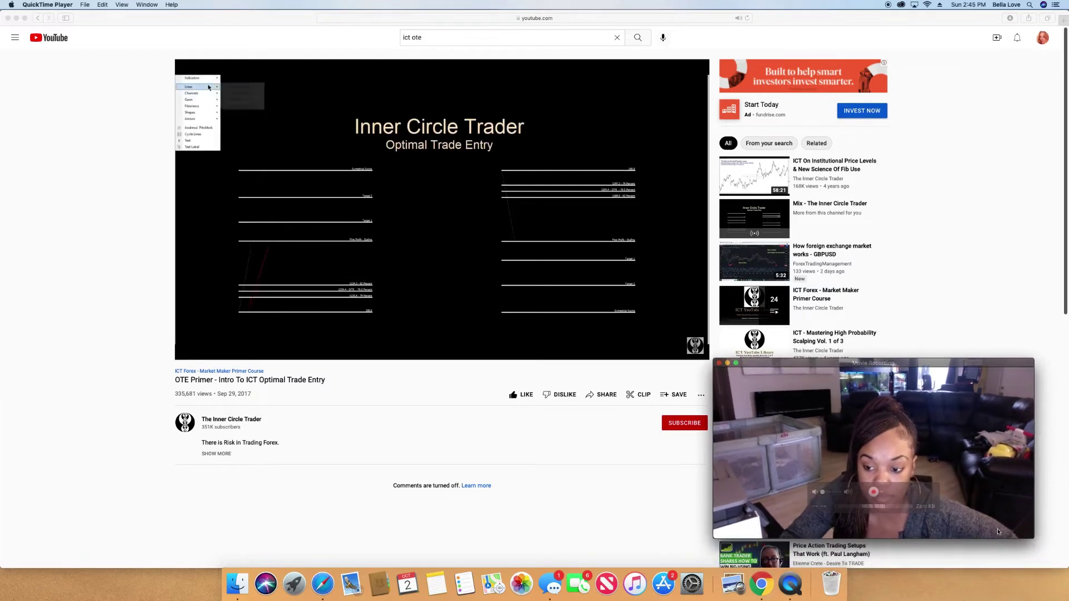
{"action": "left_click_drag", "start_coordinate": [1037, 544], "coordinate": [1067, 561]}
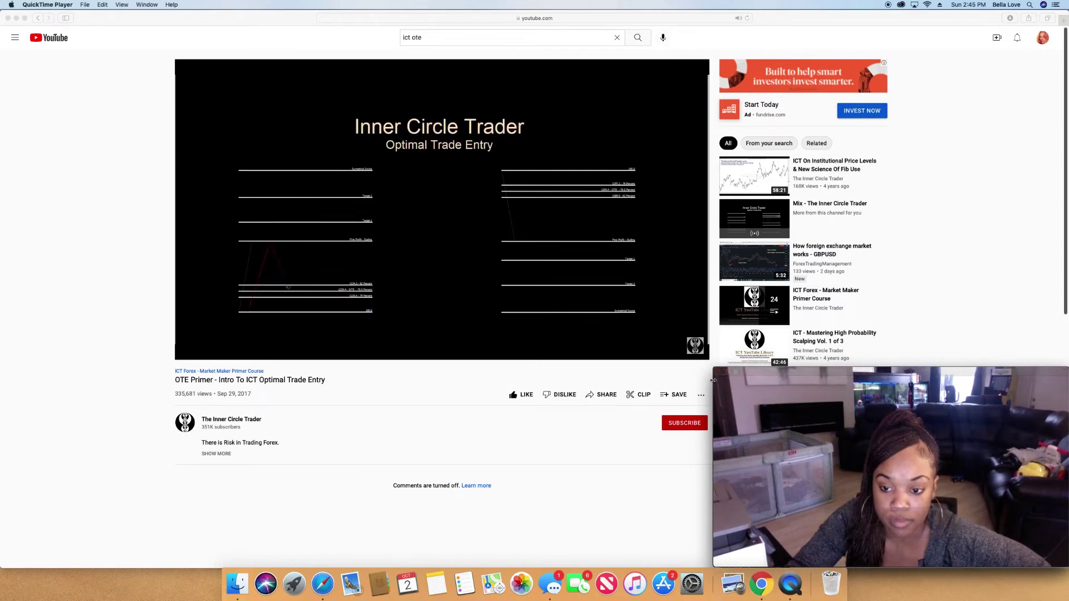
{"action": "left_click_drag", "start_coordinate": [714, 380], "coordinate": [700, 376]}
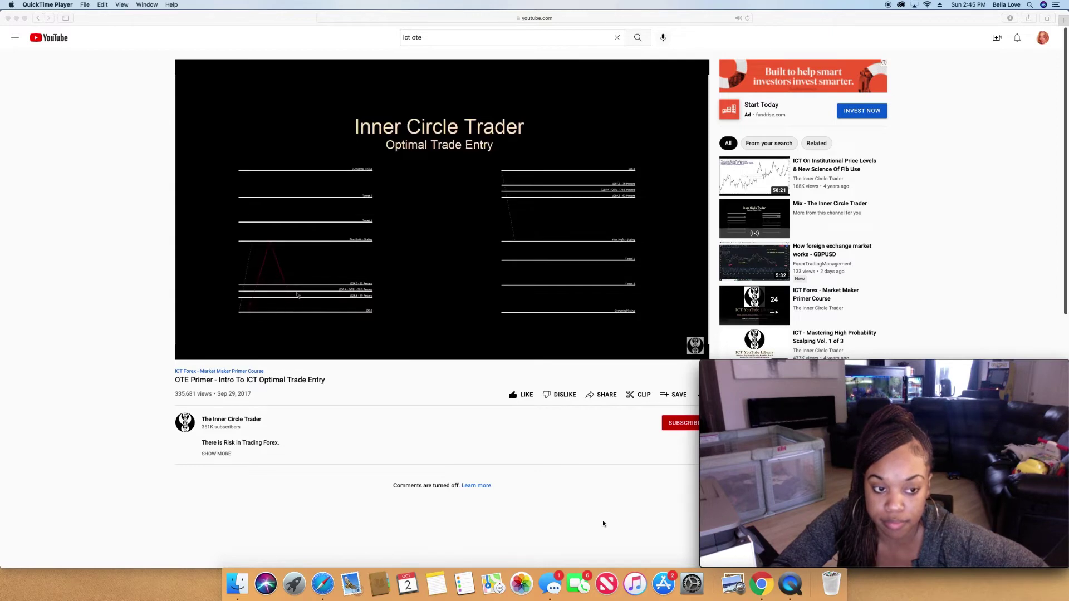
{"action": "left_click", "coordinate": [472, 272]}
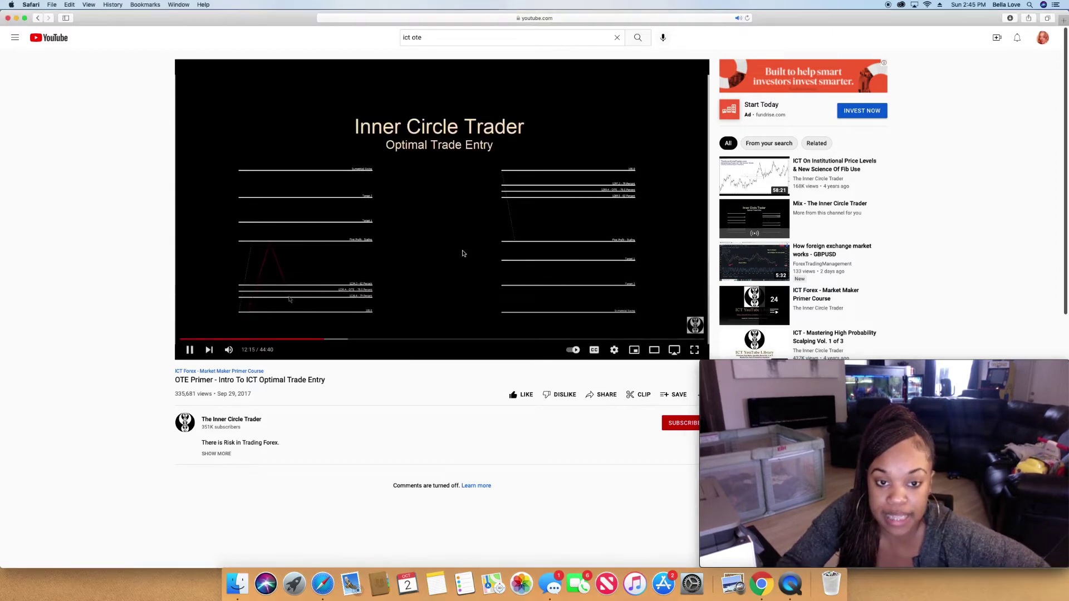
{"action": "left_click", "coordinate": [462, 254]}
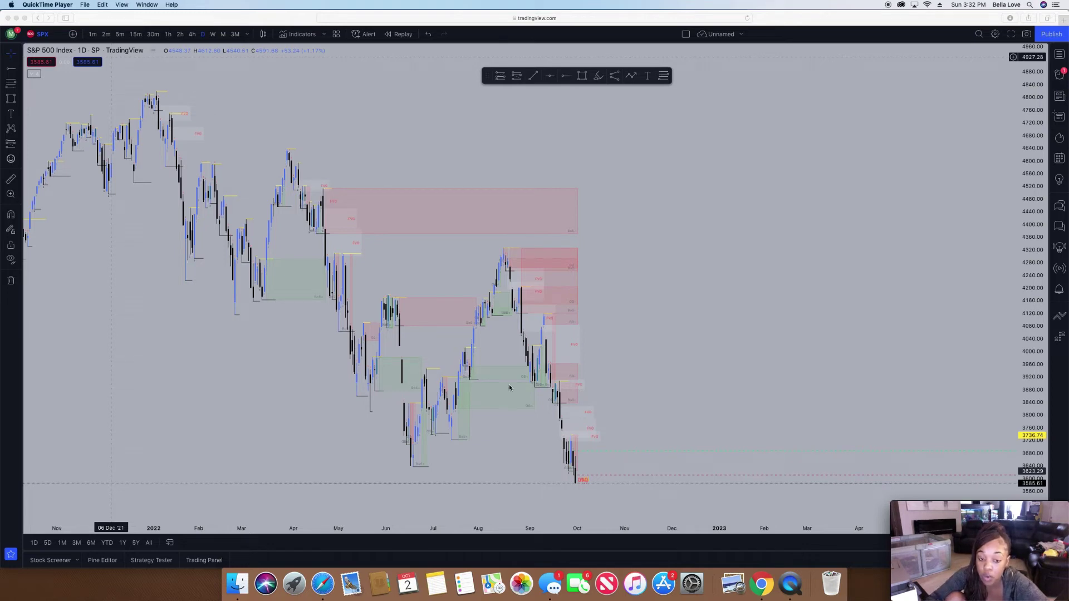
Start bar replay from late January 2022 and zoom the chart to Jul 2021–May 2022.
{"action": "left_click", "coordinate": [410, 26]}
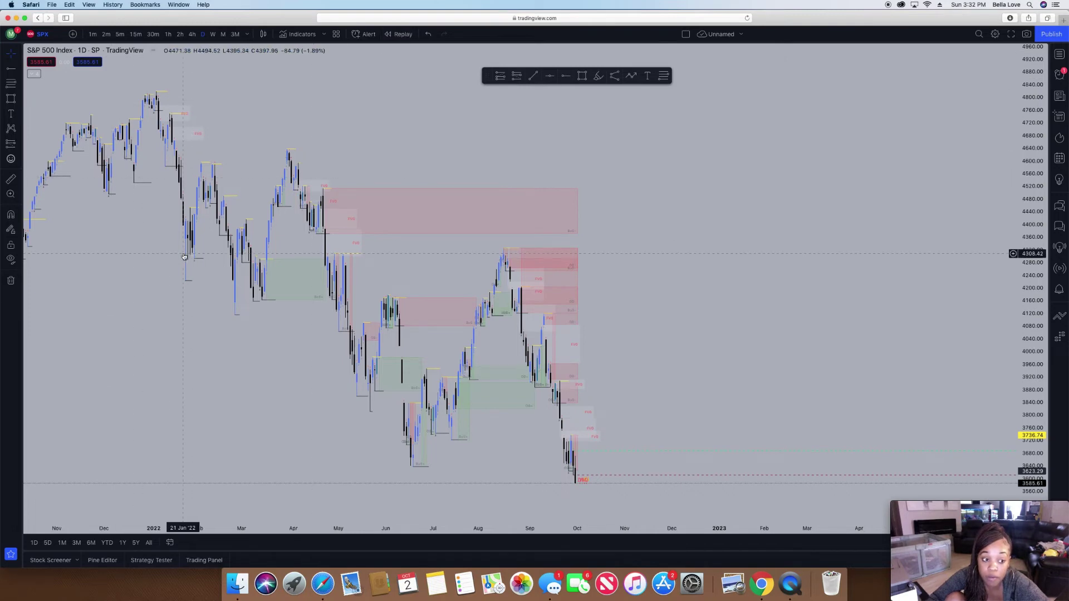
{"action": "left_click", "coordinate": [402, 34]}
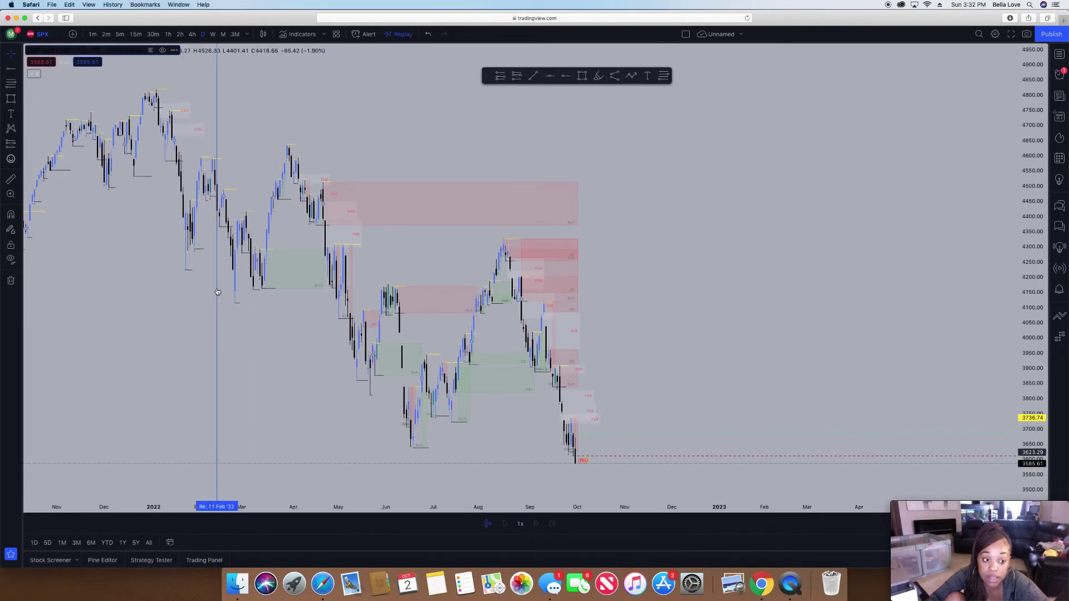
{"action": "left_click", "coordinate": [190, 285]}
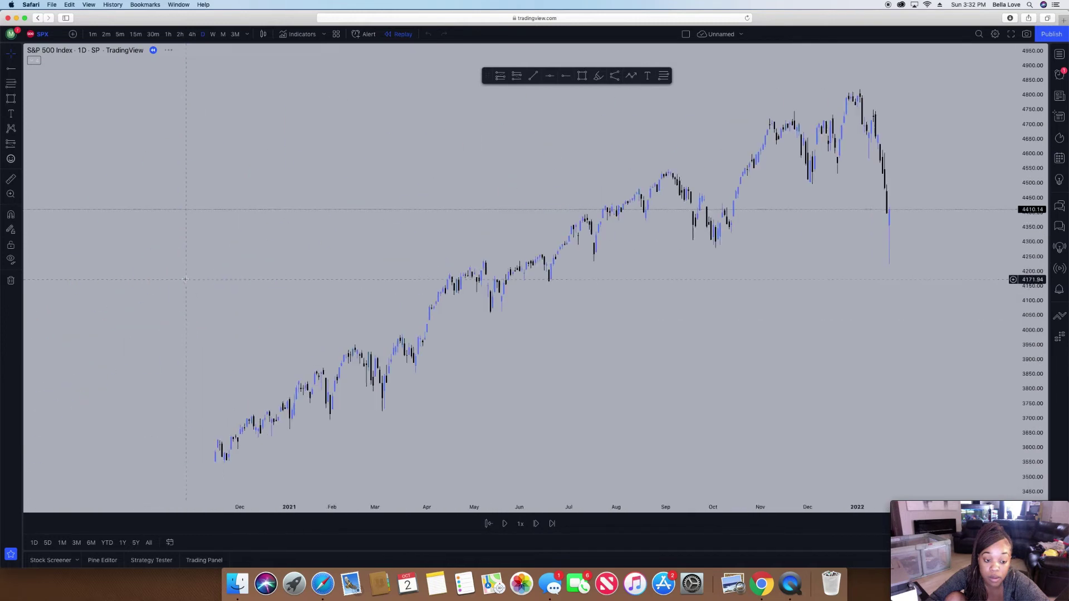
{"action": "scroll", "coordinate": [544, 341], "scroll_direction": "right", "scroll_amount": 6}
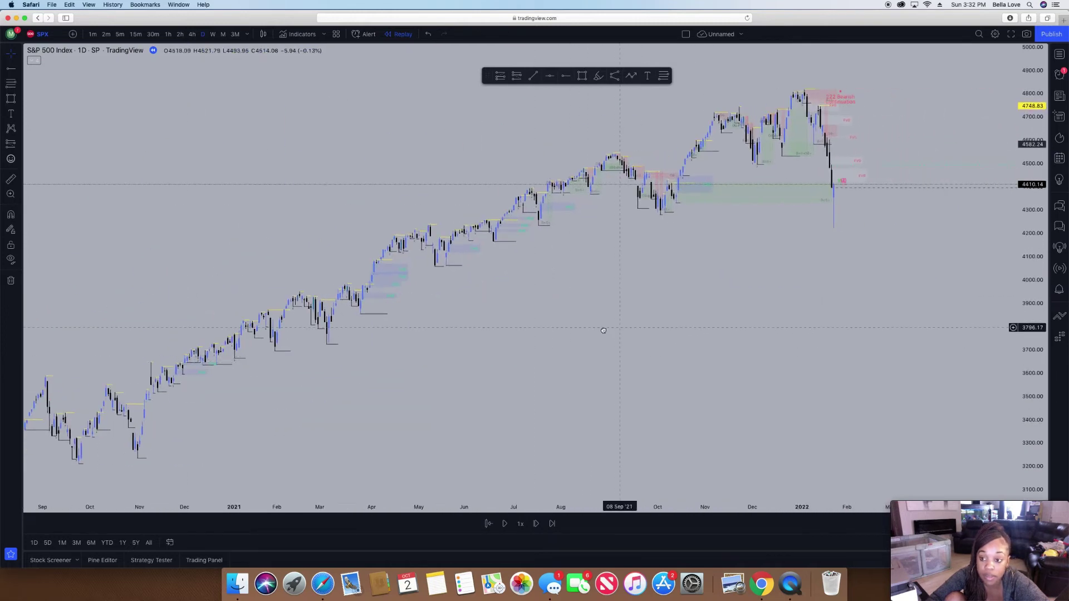
{"action": "scroll", "coordinate": [512, 322], "scroll_direction": "up", "scroll_amount": 8}
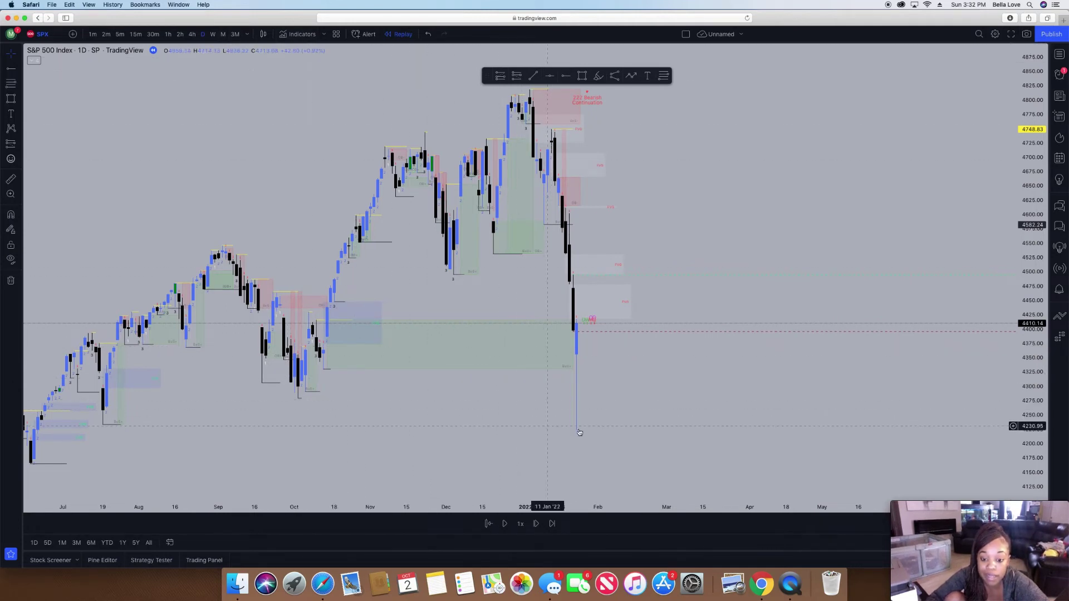
Place a horizontal ray with the LIQUIDITY SELLSIDE template at 4279.05.
{"action": "left_click", "coordinate": [566, 75]}
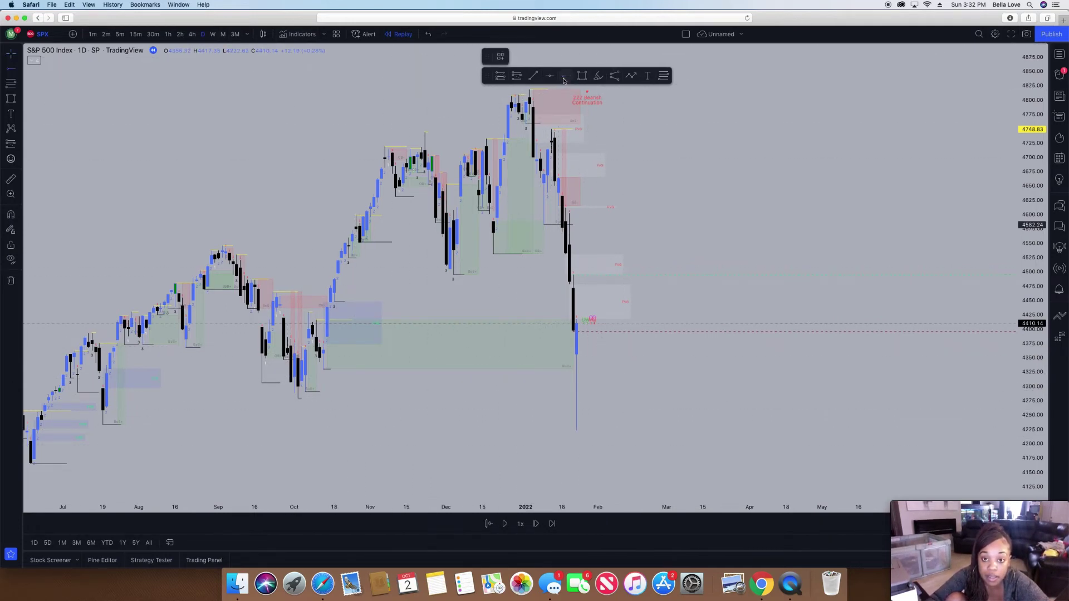
{"action": "left_click", "coordinate": [503, 56]}
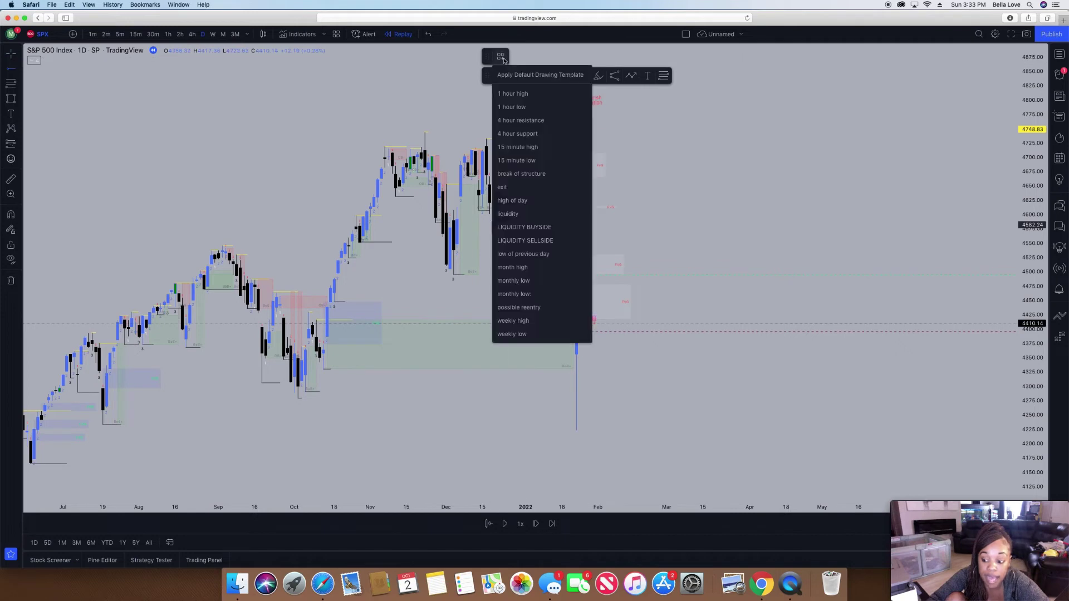
{"action": "left_click", "coordinate": [530, 240]}
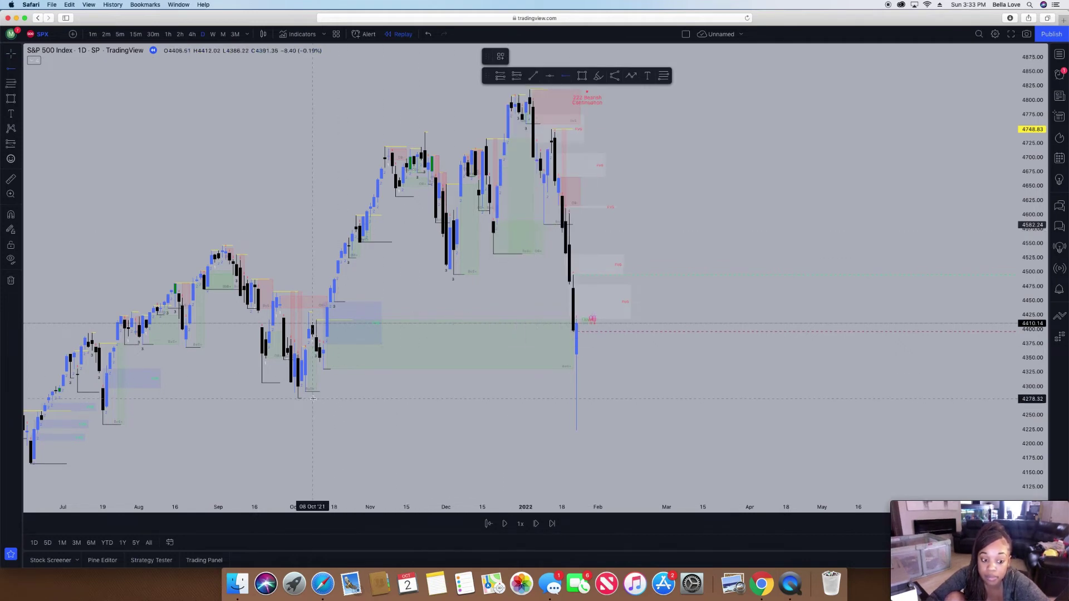
{"action": "left_click", "coordinate": [295, 398]}
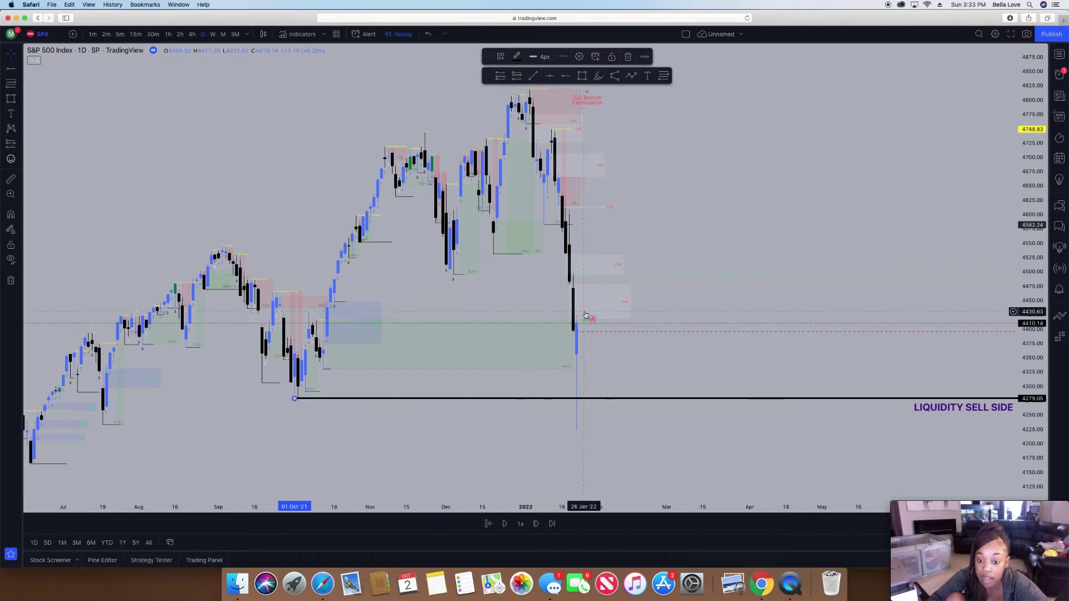
Shade rectangles at 4488–4528 and 4418–4474, then anchor a Fibonacci at the 4819 high.
{"action": "left_click", "coordinate": [582, 76]}
{"action": "left_click_drag", "start_coordinate": [591, 258], "coordinate": [602, 319]}
{"action": "left_click", "coordinate": [582, 76]}
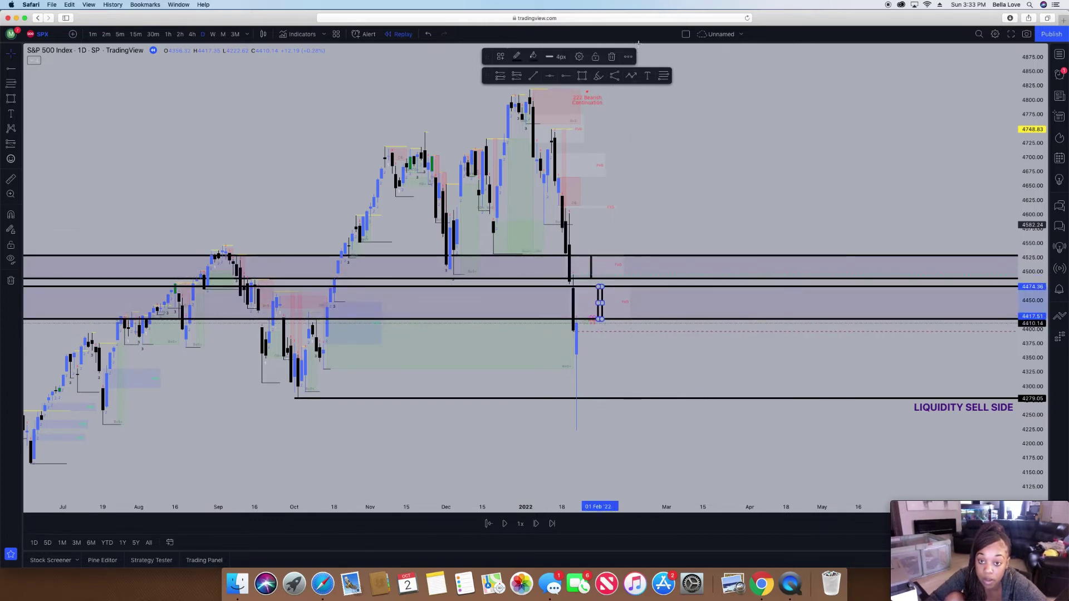
{"action": "left_click", "coordinate": [663, 76]}
{"action": "left_click", "coordinate": [529, 89]}
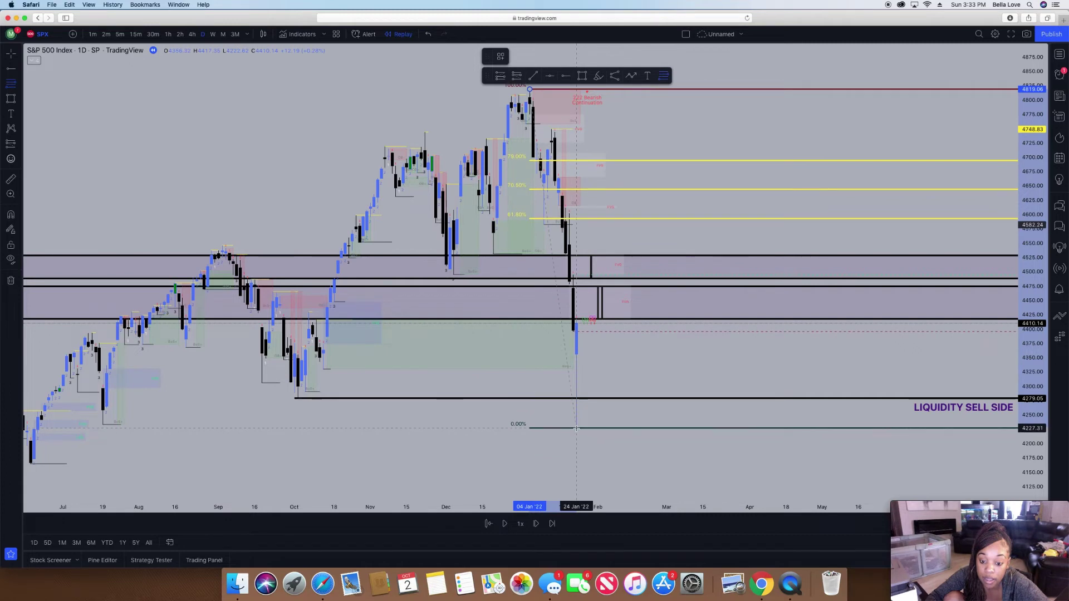
End the Fibonacci retracement at the 4227 low and deselect it.
{"action": "left_click", "coordinate": [576, 428]}
{"action": "left_click", "coordinate": [620, 457]}
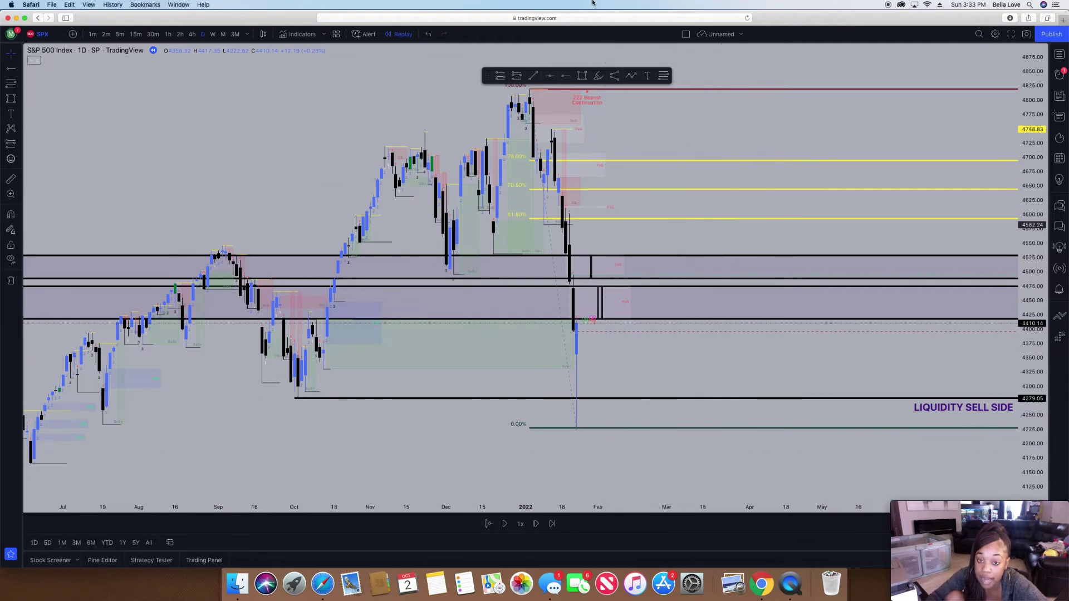
Brush along the January drop, then draw a zigzag path to 4227, near 4620, then below 4120.
{"action": "left_click", "coordinate": [598, 75]}
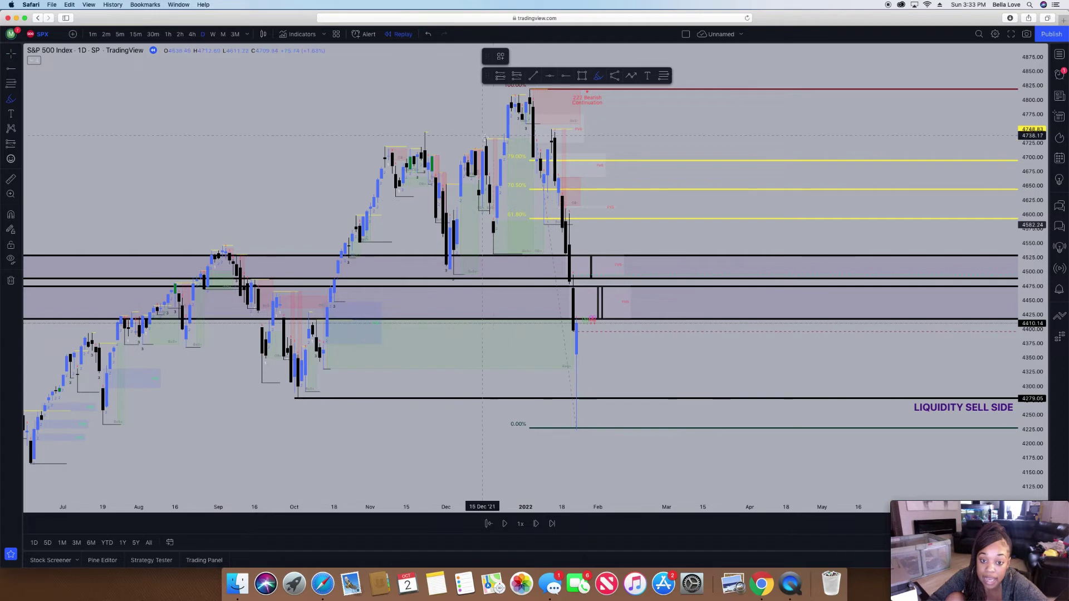
{"action": "left_click_drag", "start_coordinate": [510, 153], "coordinate": [573, 437]}
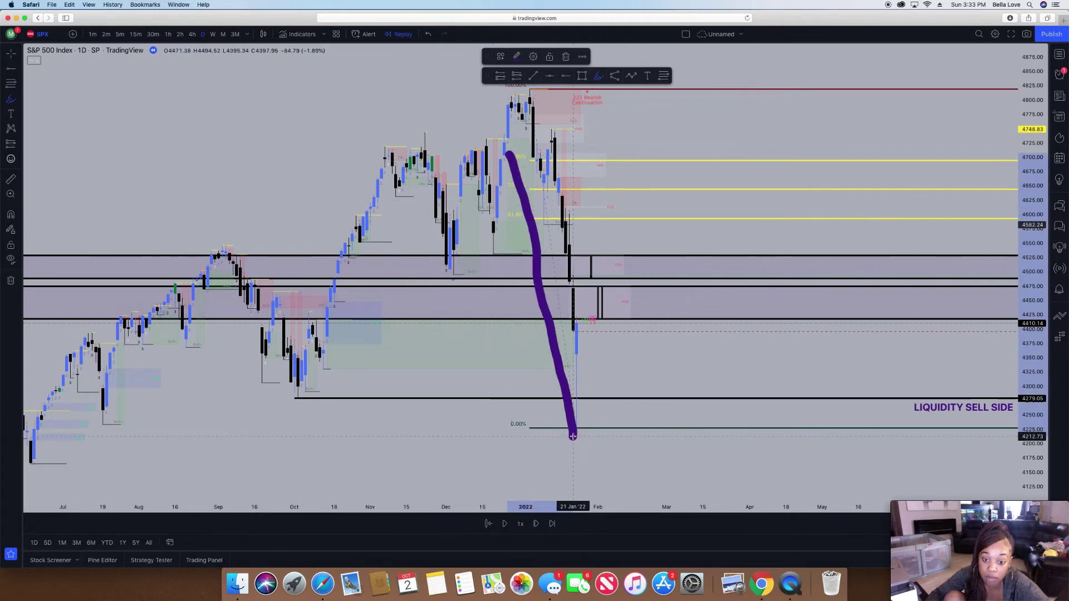
{"action": "left_click", "coordinate": [630, 75]}
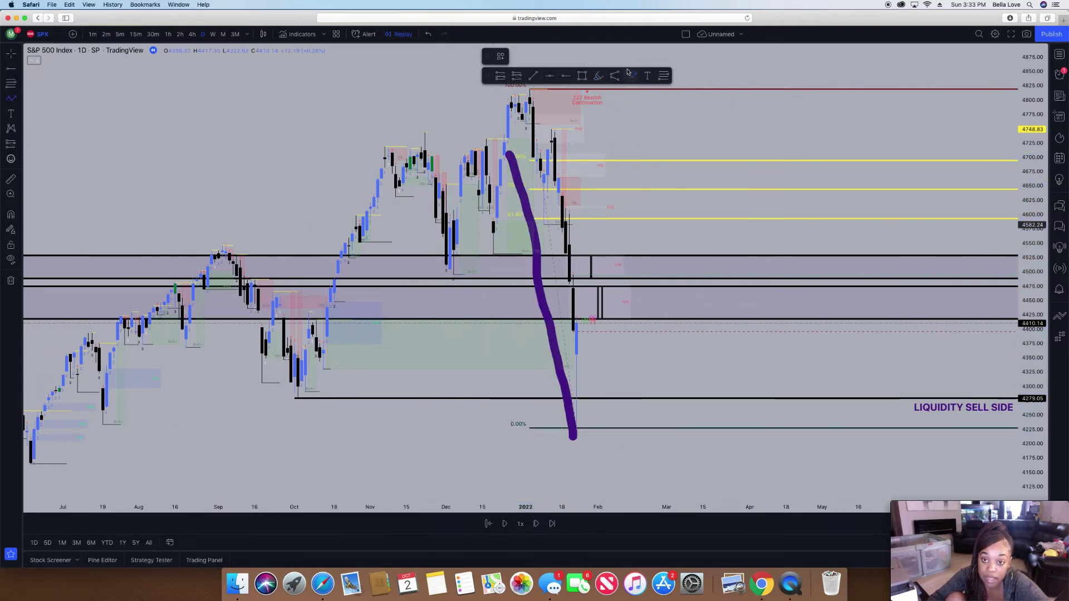
{"action": "left_click", "coordinate": [565, 171]}
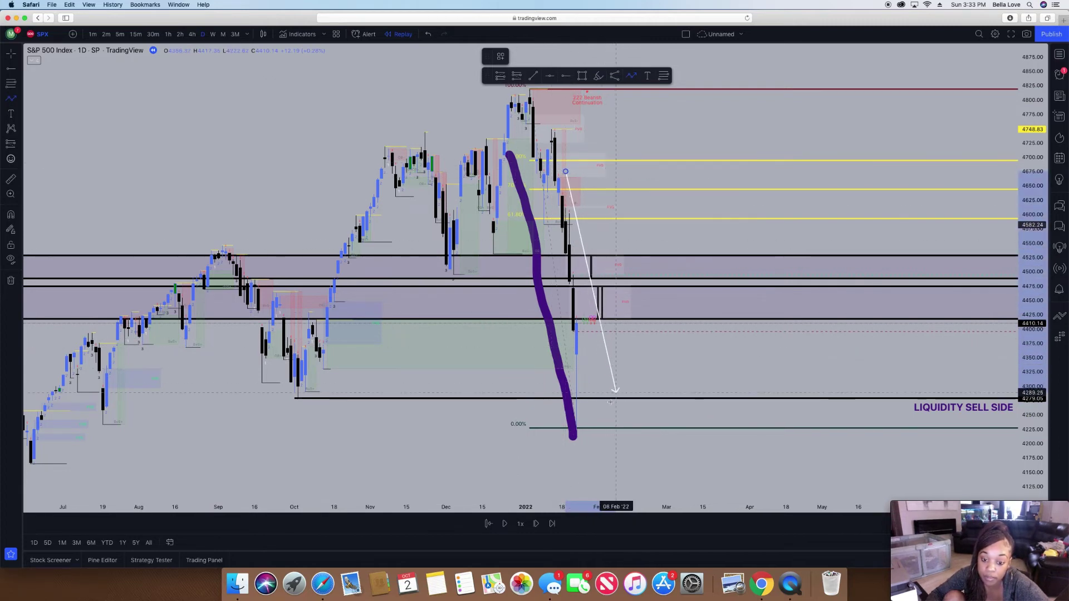
{"action": "left_click", "coordinate": [609, 424]}
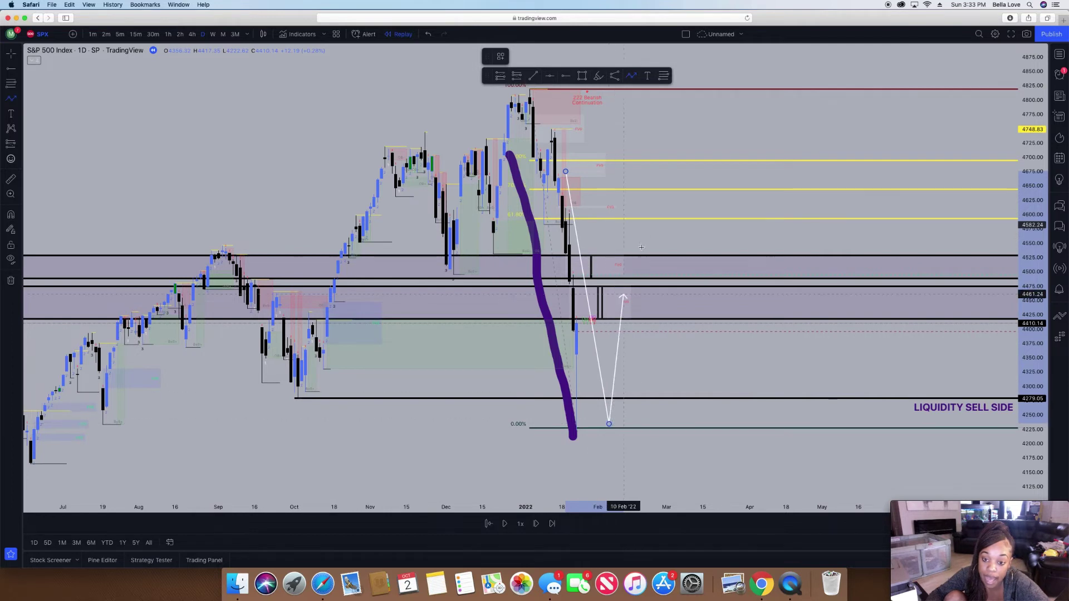
{"action": "left_click", "coordinate": [649, 201]}
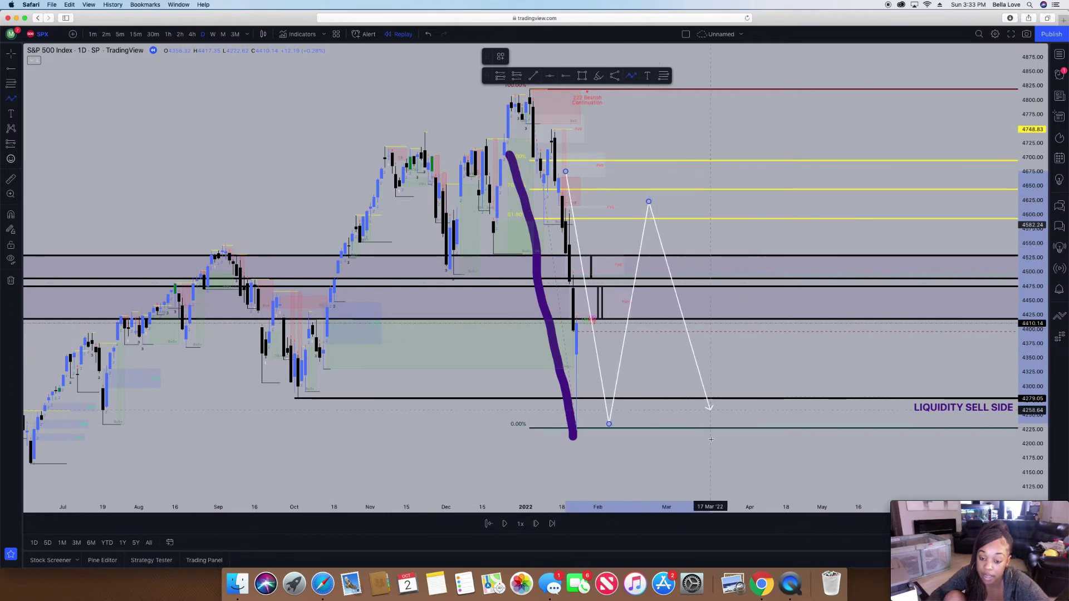
{"action": "left_click", "coordinate": [746, 492]}
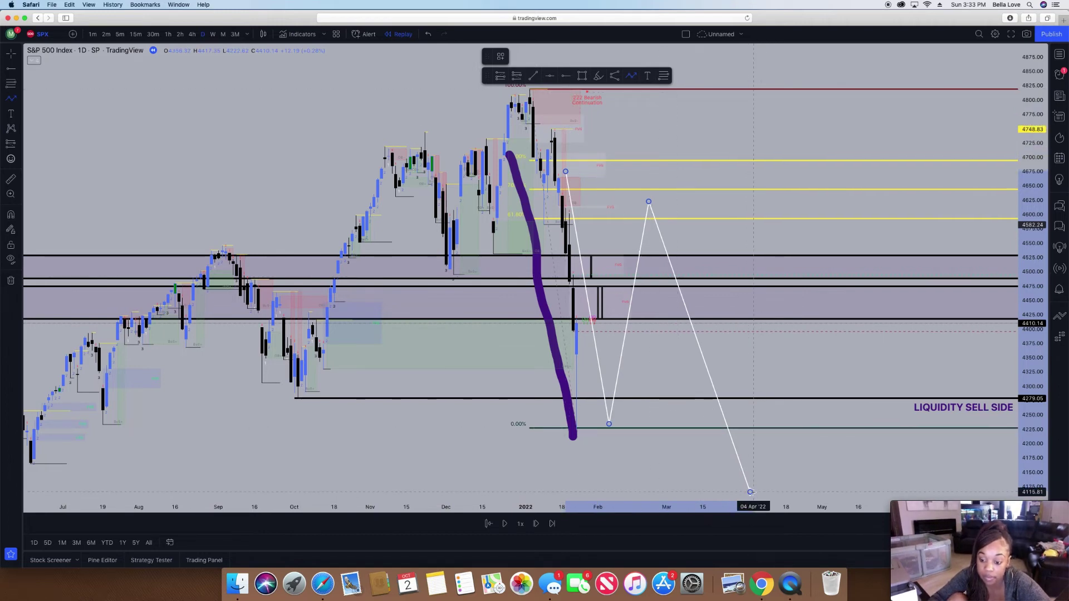
{"action": "double_click", "coordinate": [750, 492]}
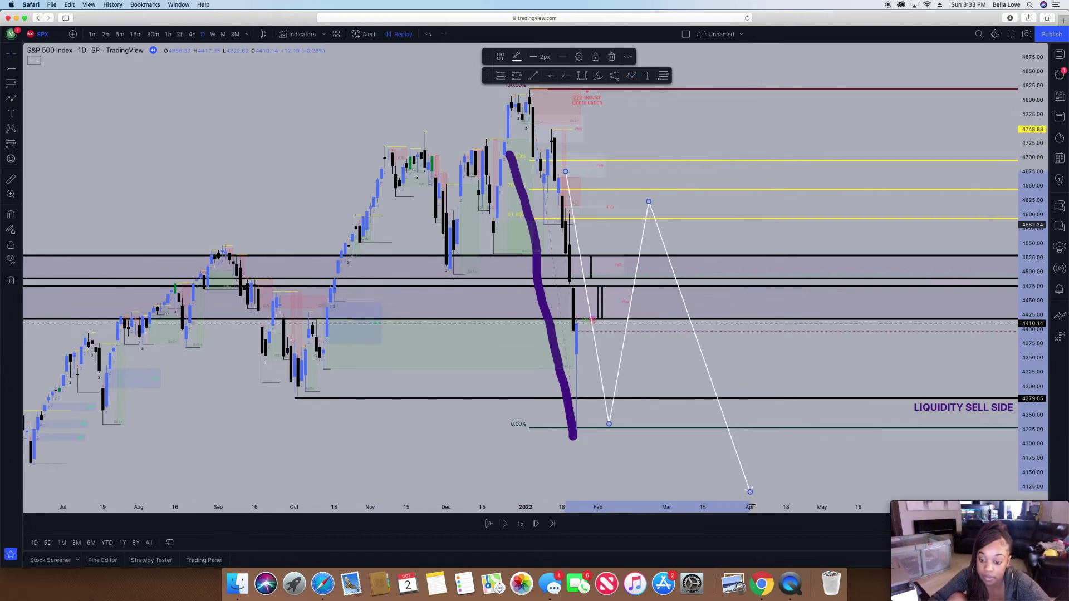
Make the projection path purple with a 4px line width.
{"action": "left_click", "coordinate": [517, 56]}
{"action": "left_click", "coordinate": [591, 147]}
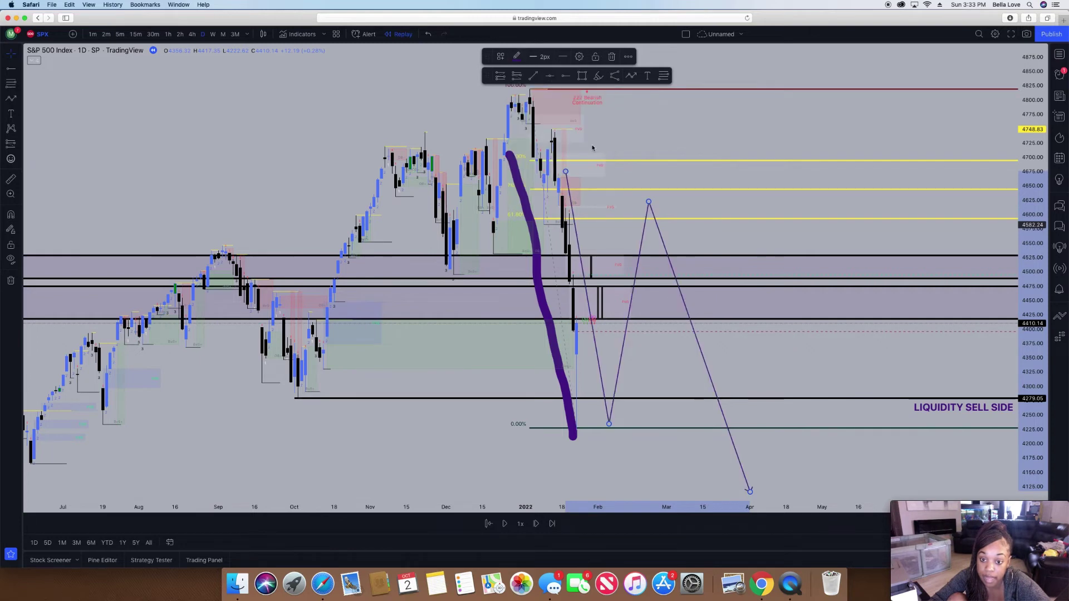
{"action": "left_click", "coordinate": [543, 56]}
{"action": "left_click", "coordinate": [546, 115]}
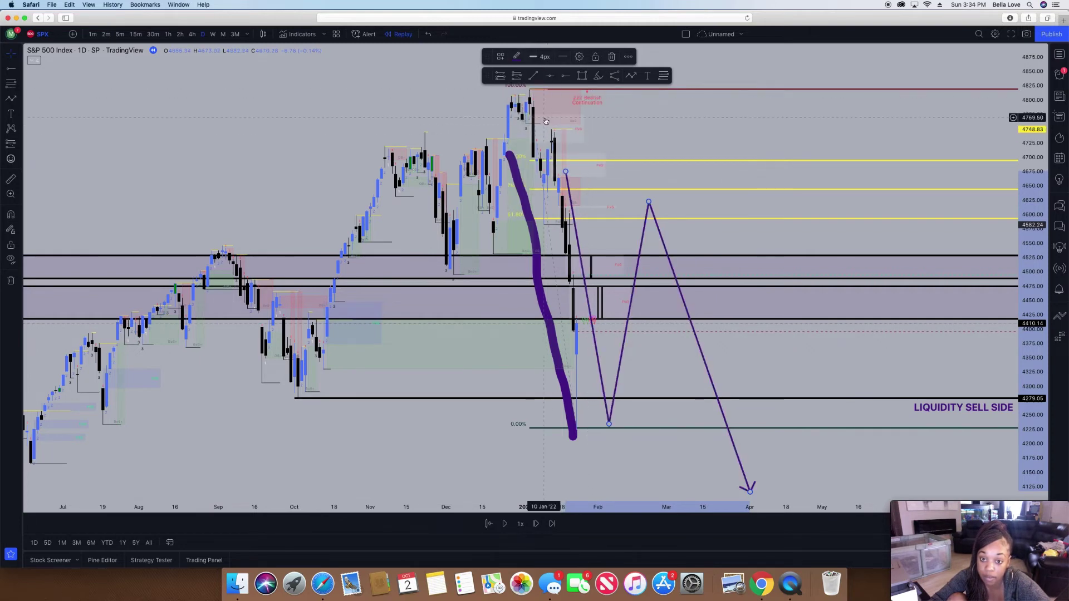
Delete the brush stroke and the 4488–4528 and 4418–4474 zones.
{"action": "left_click", "coordinate": [523, 179]}
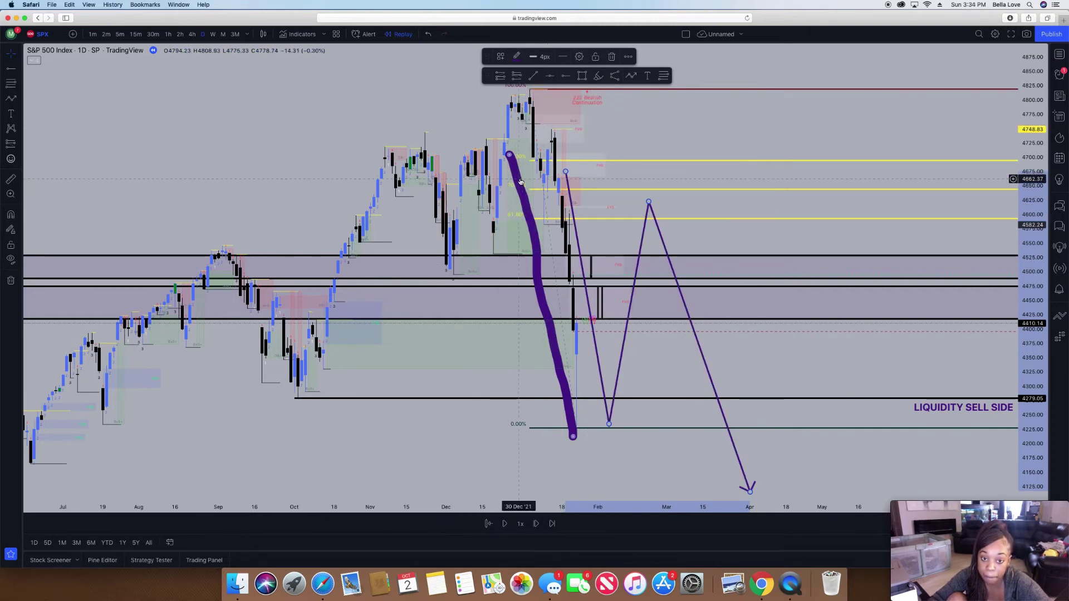
{"action": "key", "text": "Delete"}
{"action": "left_click", "coordinate": [498, 282]}
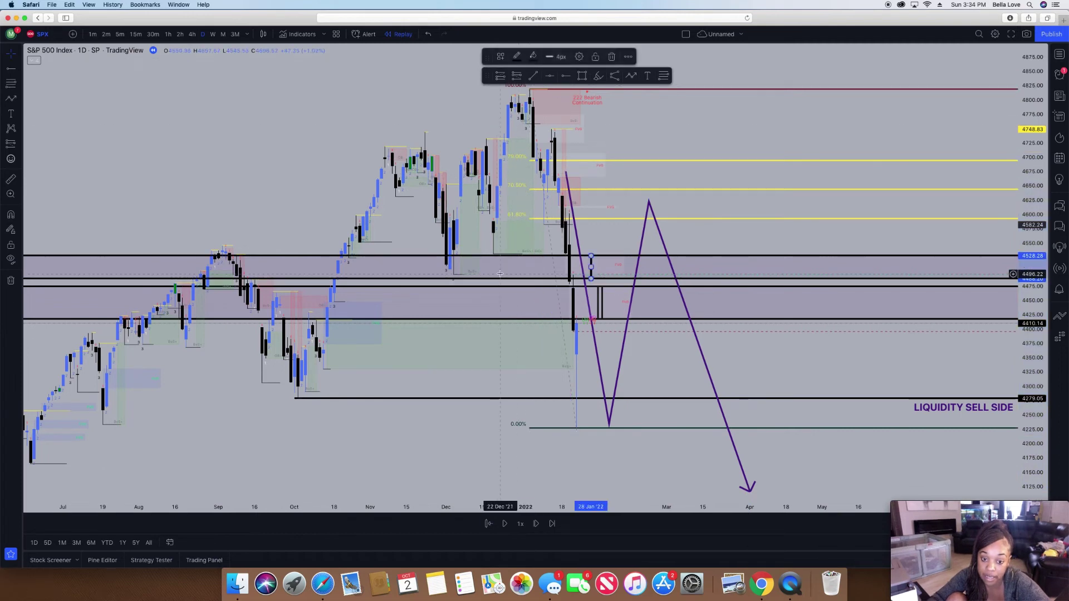
{"action": "left_click", "coordinate": [610, 57]}
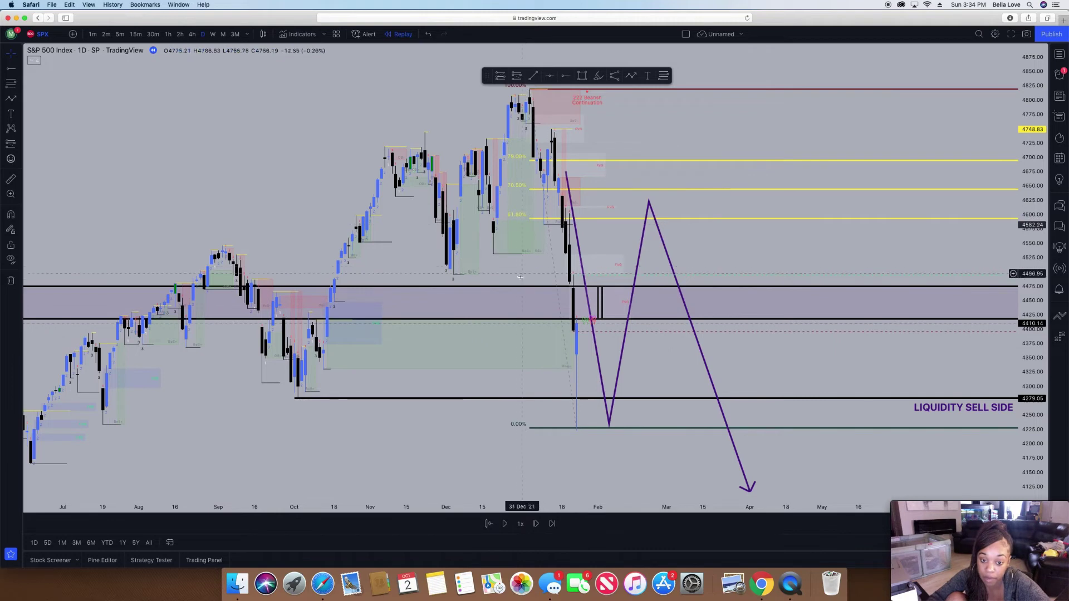
{"action": "left_click", "coordinate": [600, 301]}
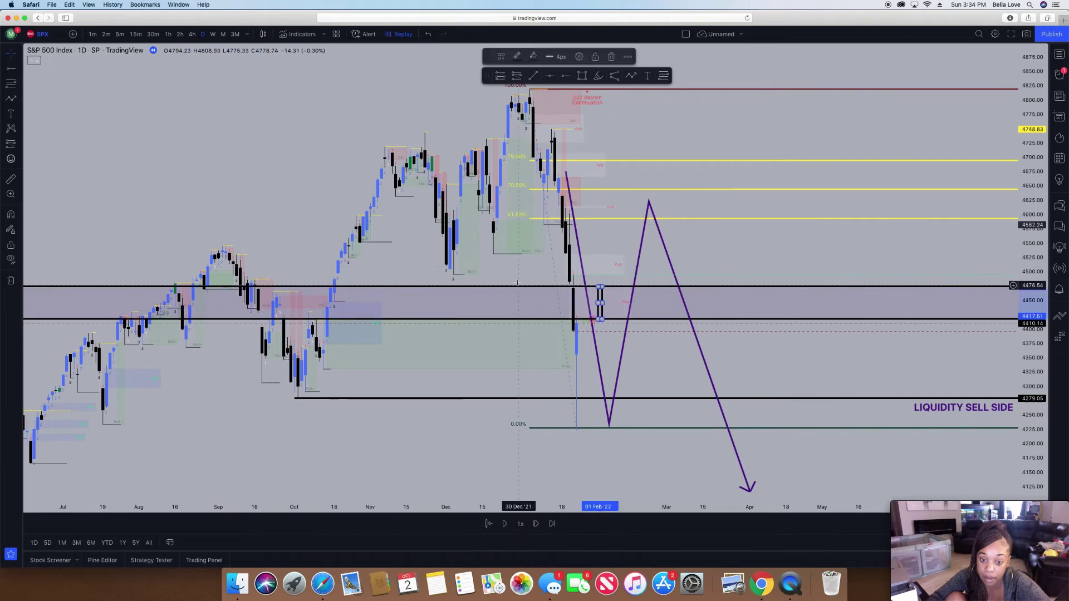
{"action": "left_click", "coordinate": [611, 58]}
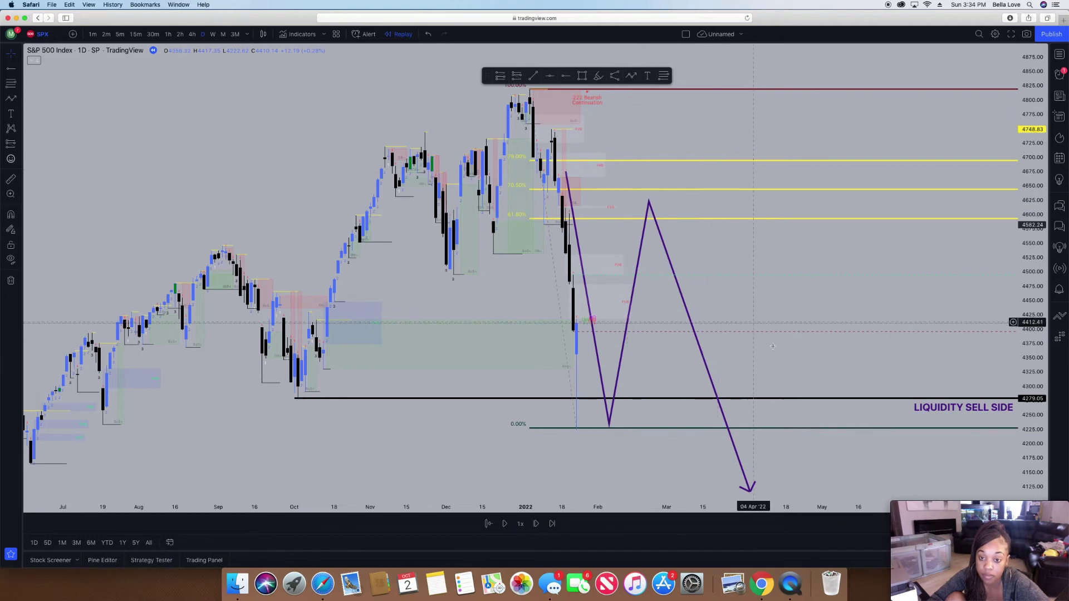
Step the replay forward six daily bars until price dips, then rebounds toward about 4589.
{"action": "scroll", "coordinate": [696, 384], "scroll_direction": "up", "scroll_amount": 2}
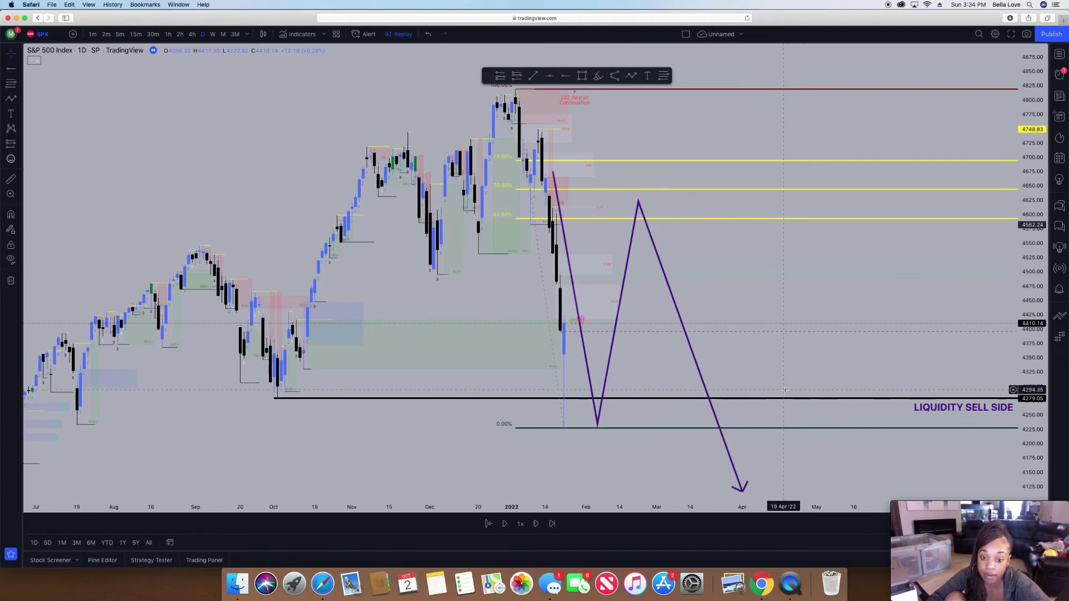
{"action": "left_click", "coordinate": [537, 525]}
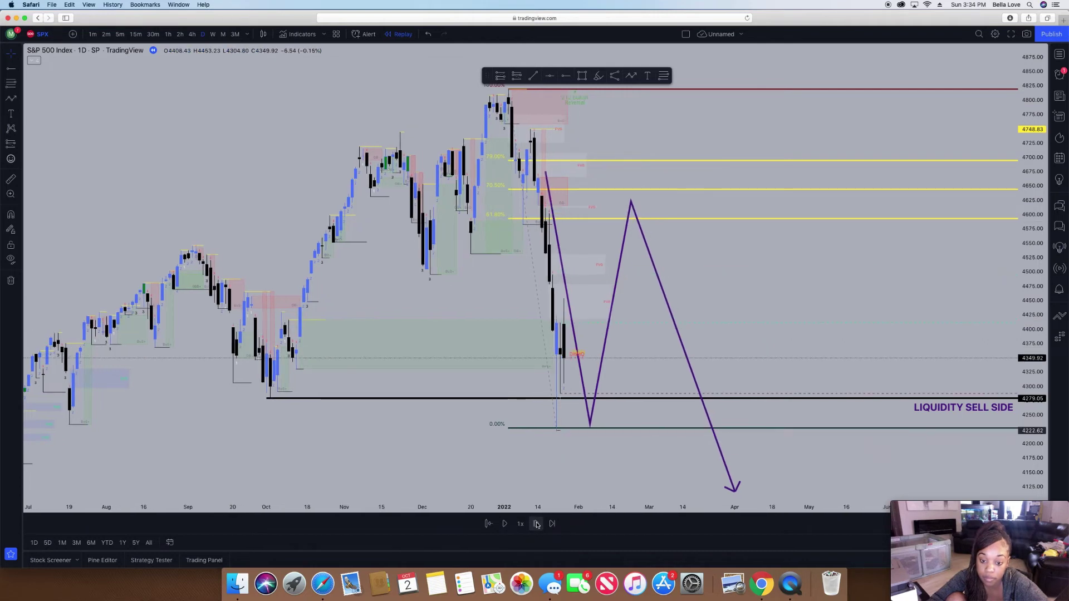
{"action": "left_click", "coordinate": [537, 524]}
{"action": "left_click", "coordinate": [537, 524]}
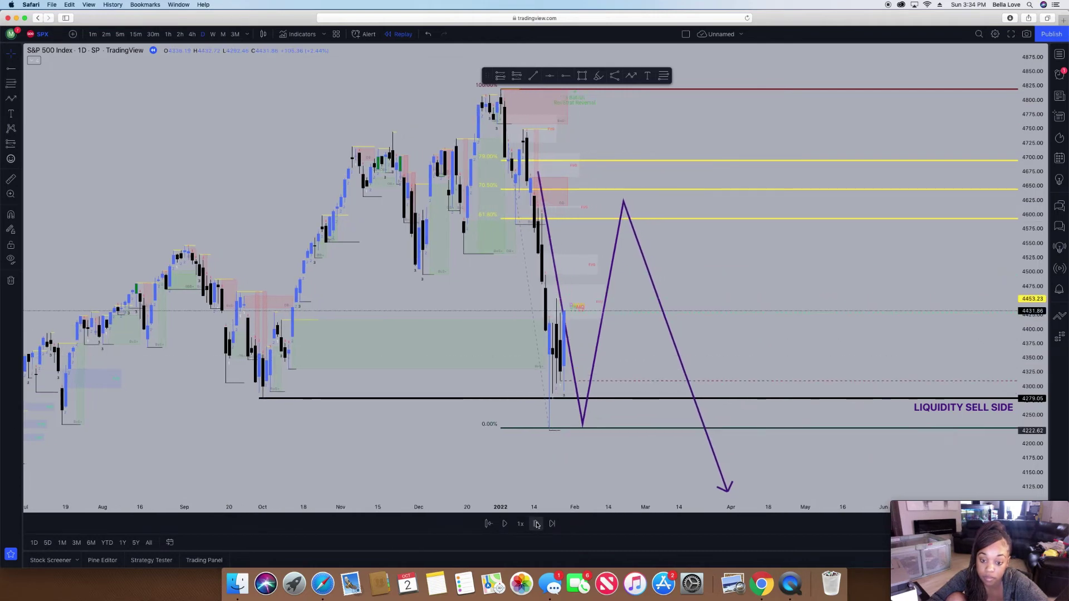
{"action": "left_click", "coordinate": [537, 524]}
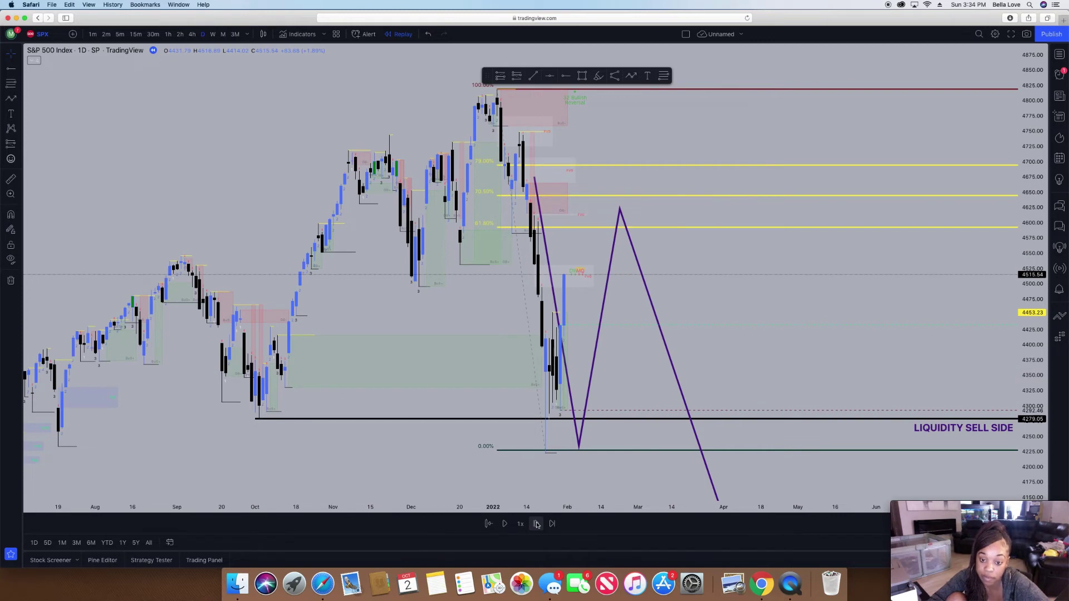
{"action": "left_click", "coordinate": [537, 524]}
{"action": "left_click", "coordinate": [537, 524]}
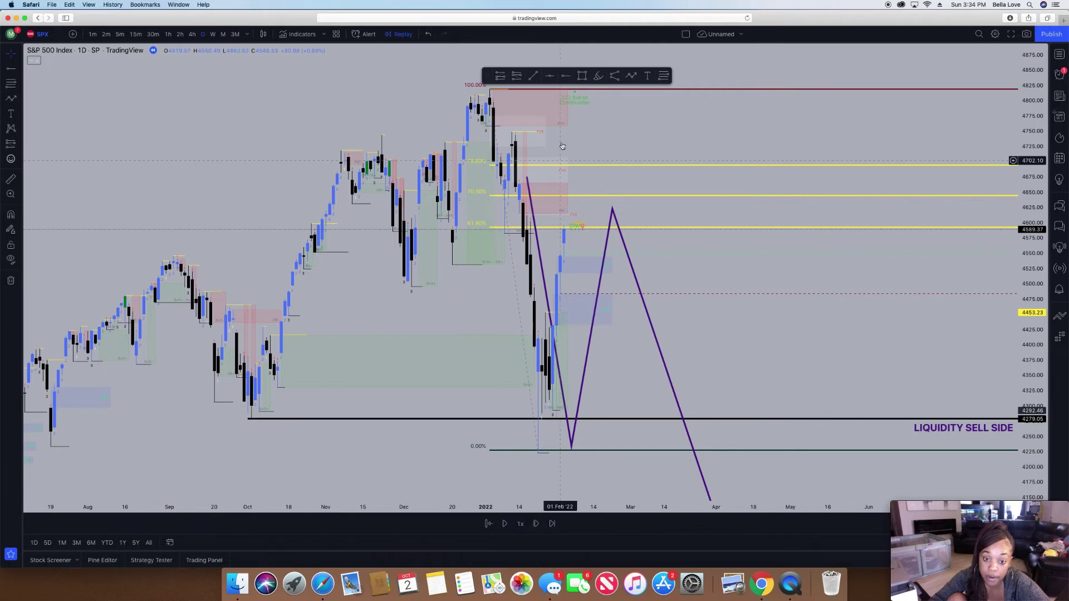
Place horizontal rays at 4581.76 and 4614.58.
{"action": "left_click", "coordinate": [570, 79]}
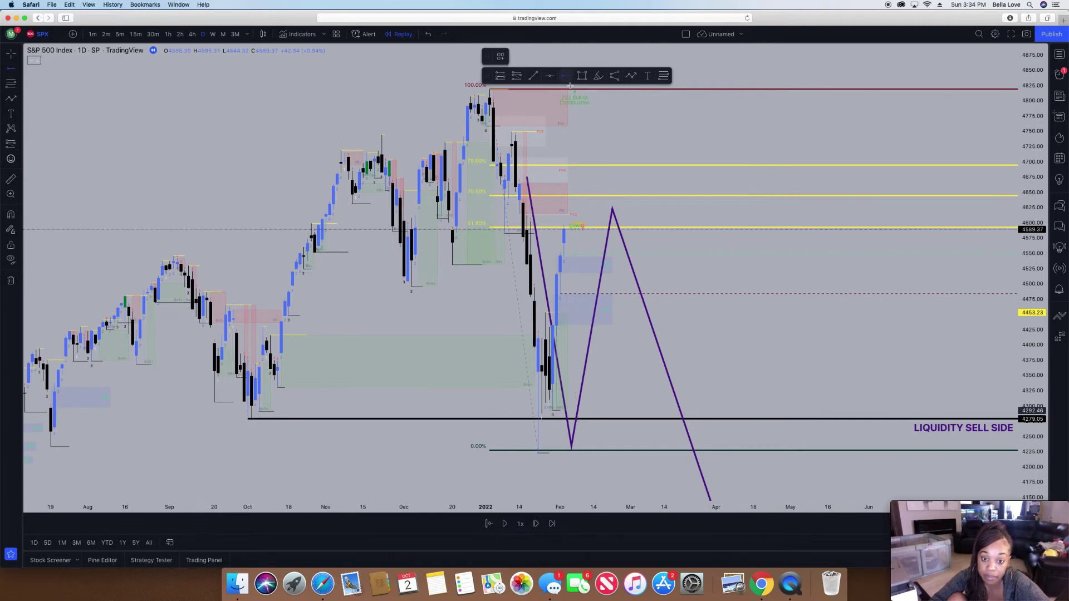
{"action": "left_click", "coordinate": [503, 234]}
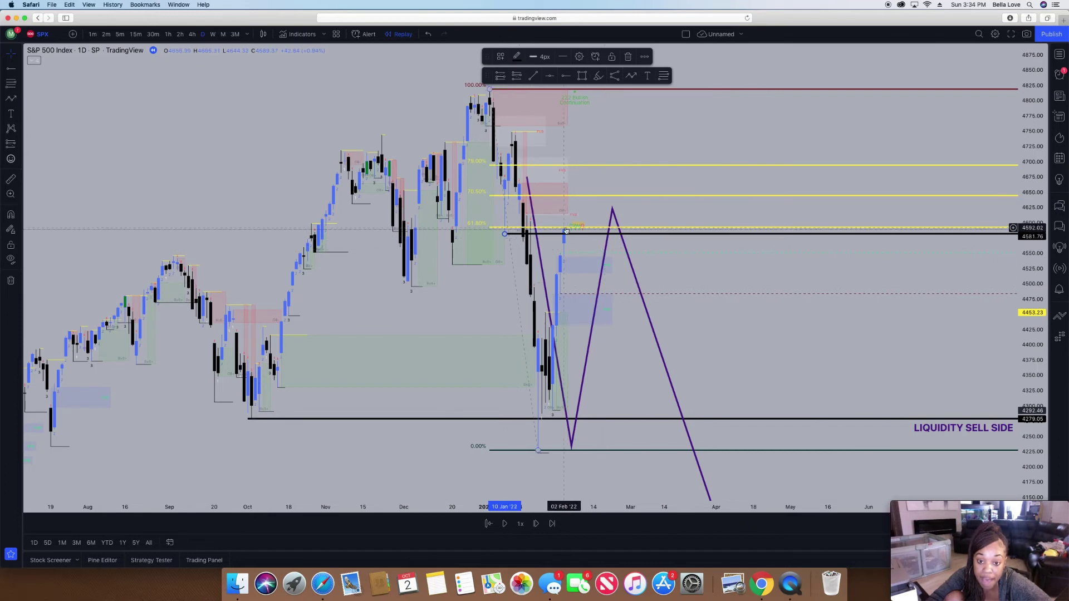
{"action": "left_click", "coordinate": [566, 76]}
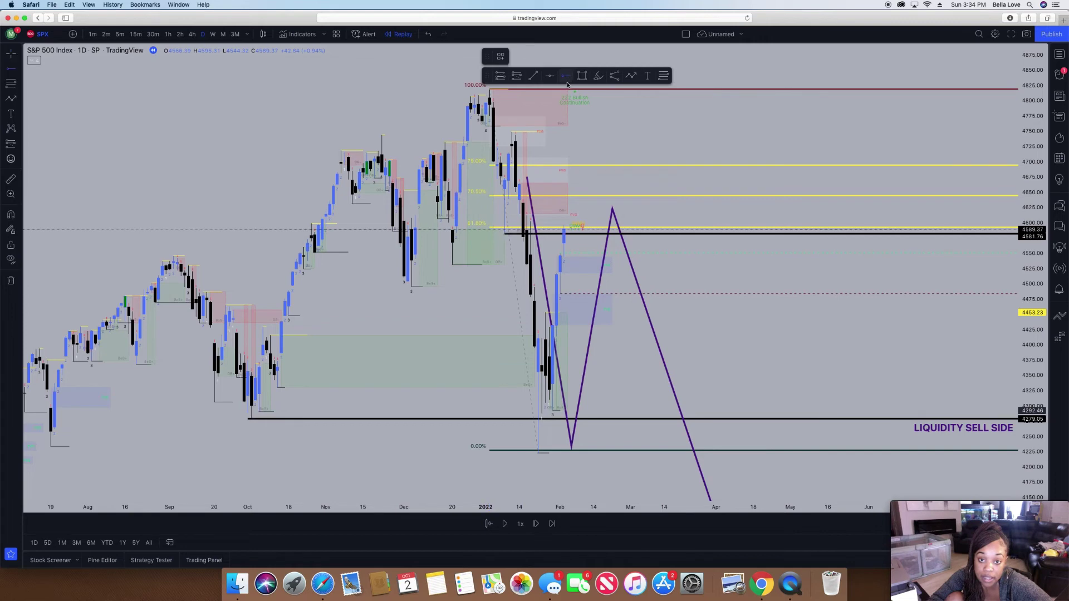
{"action": "left_click", "coordinate": [545, 214]}
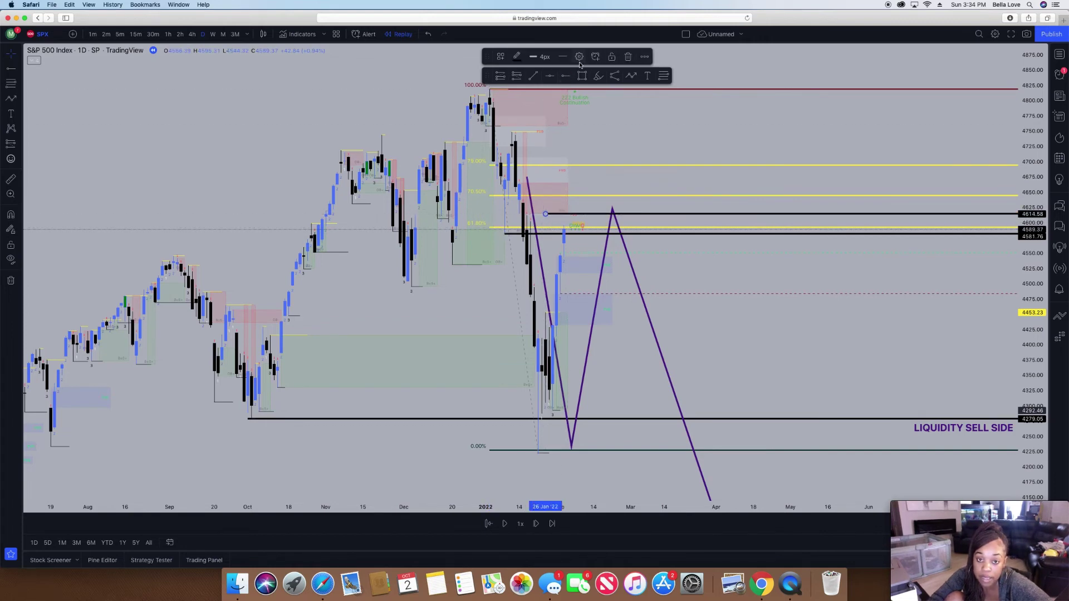
Colour the 4614.58 ray orange and delete the purple projected price path.
{"action": "left_click", "coordinate": [517, 57]}
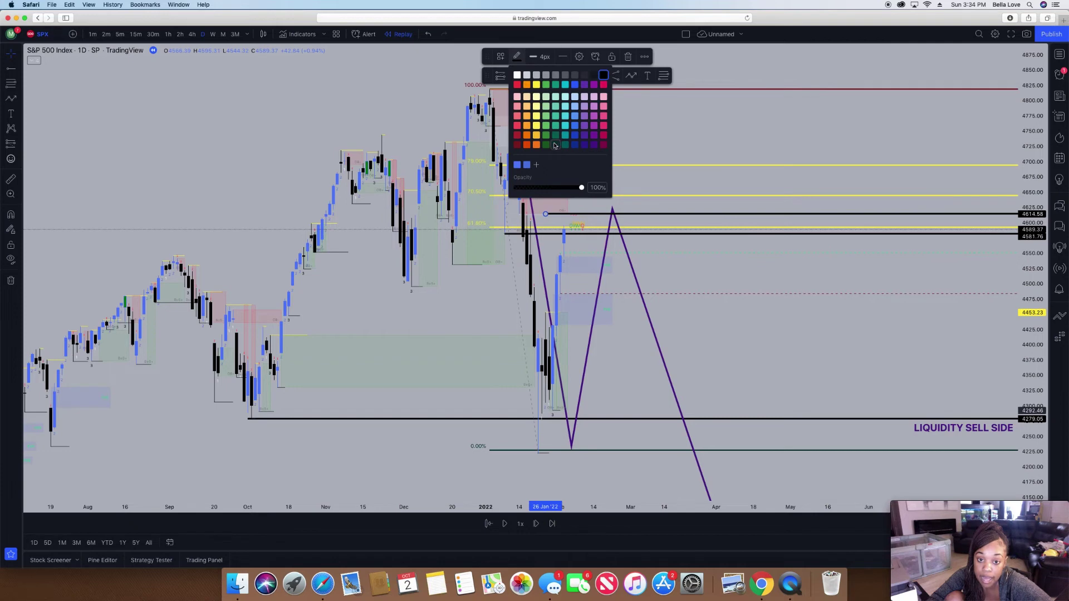
{"action": "left_click", "coordinate": [532, 146]}
{"action": "left_click", "coordinate": [442, 278]}
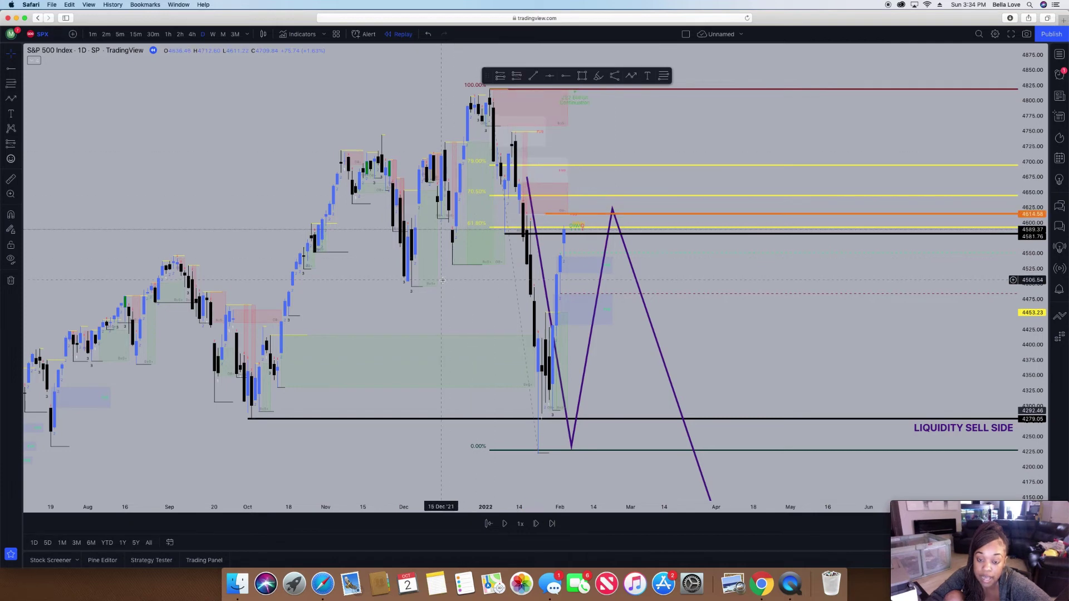
{"action": "left_click", "coordinate": [642, 296]}
{"action": "left_click", "coordinate": [611, 58]}
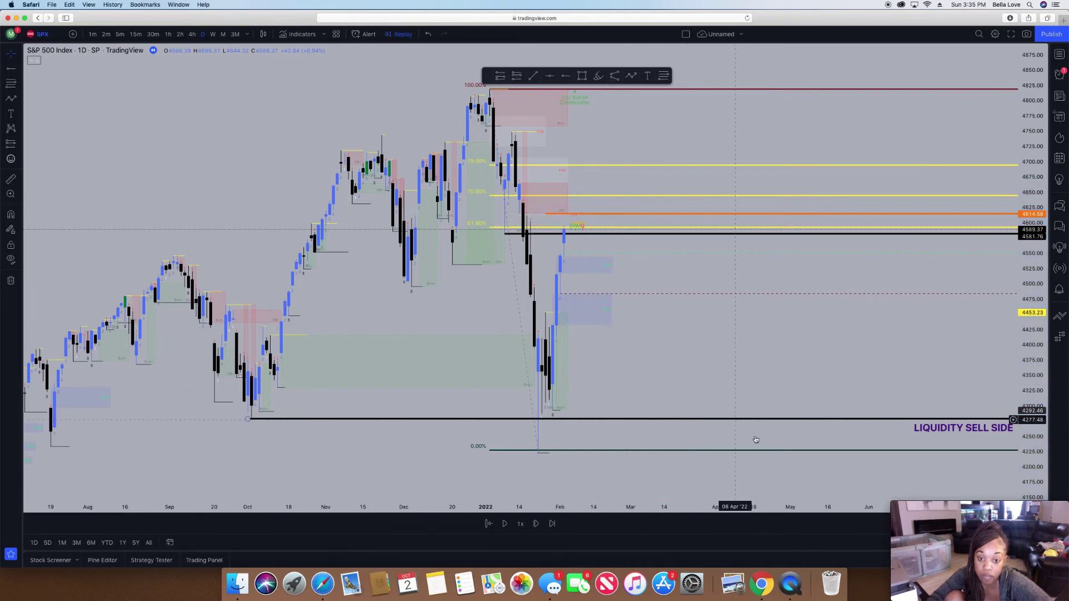
Advance the replay one daily bar to a 4477.43 close, down 2.44%.
{"action": "left_click", "coordinate": [536, 524]}
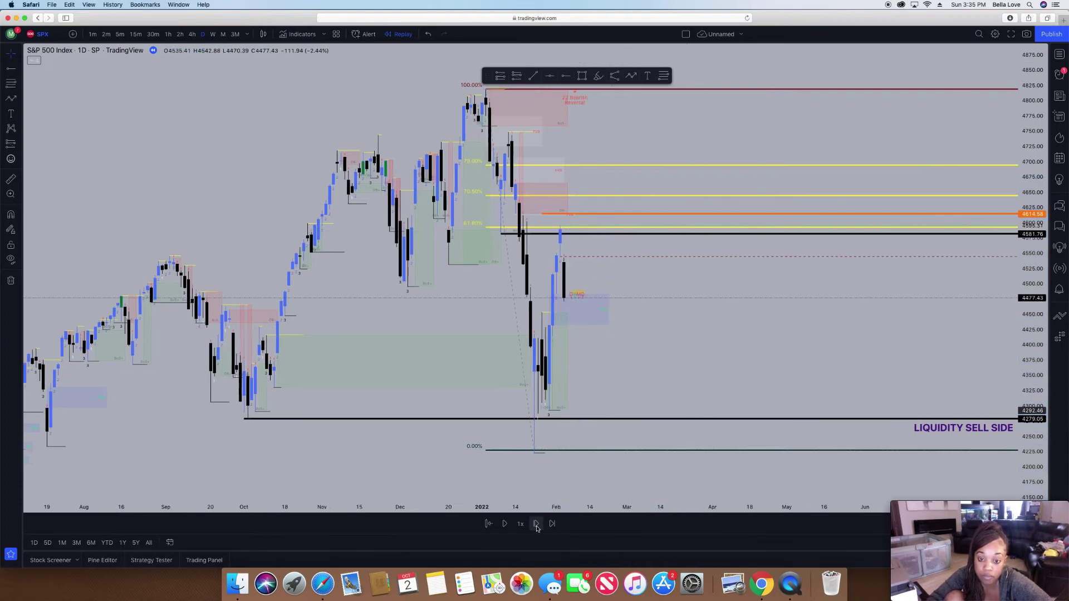
Draw a short position from 4477.43 with a 4170.81 target, about 2.57 reward-to-risk.
{"action": "left_click", "coordinate": [515, 76]}
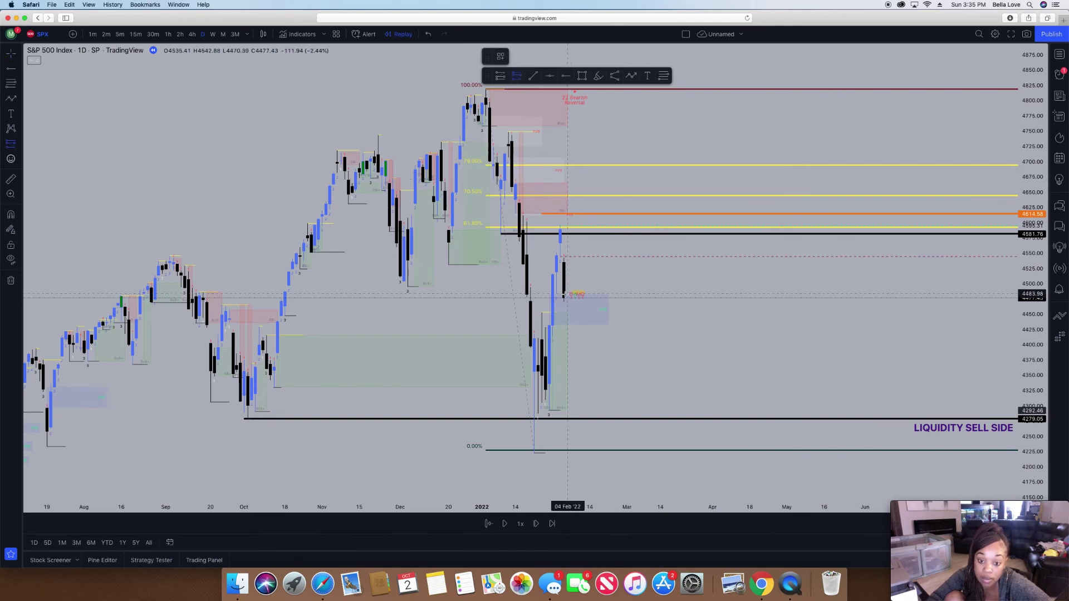
{"action": "left_click", "coordinate": [559, 298]}
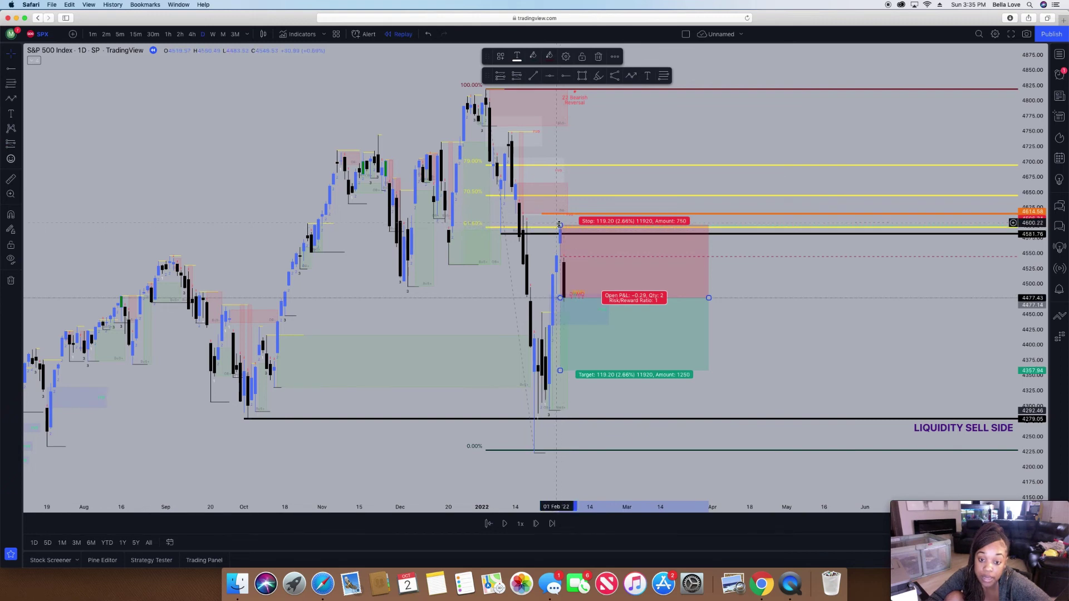
{"action": "left_click_drag", "start_coordinate": [559, 371], "coordinate": [559, 485]}
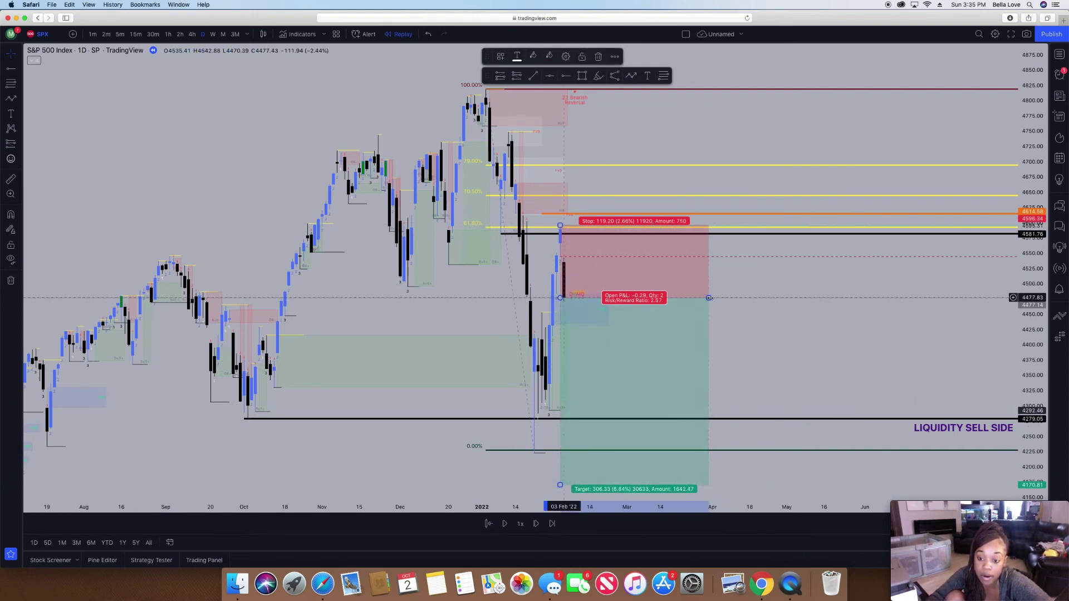
{"action": "left_click_drag", "start_coordinate": [708, 297], "coordinate": [854, 298]}
{"action": "left_click", "coordinate": [336, 350]}
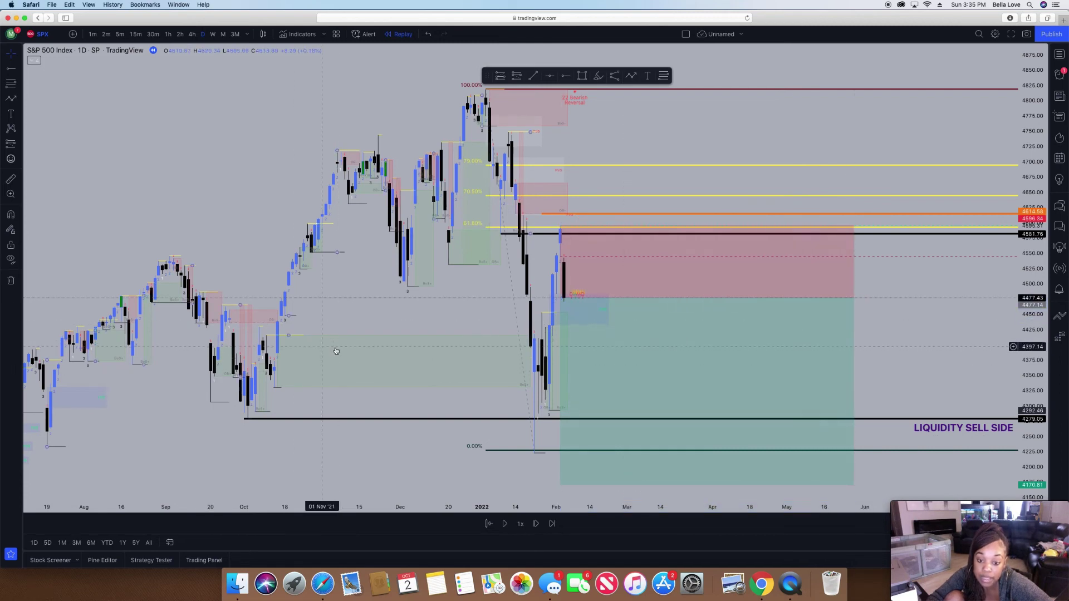
{"action": "scroll", "coordinate": [337, 350], "scroll_direction": "down", "scroll_amount": 3}
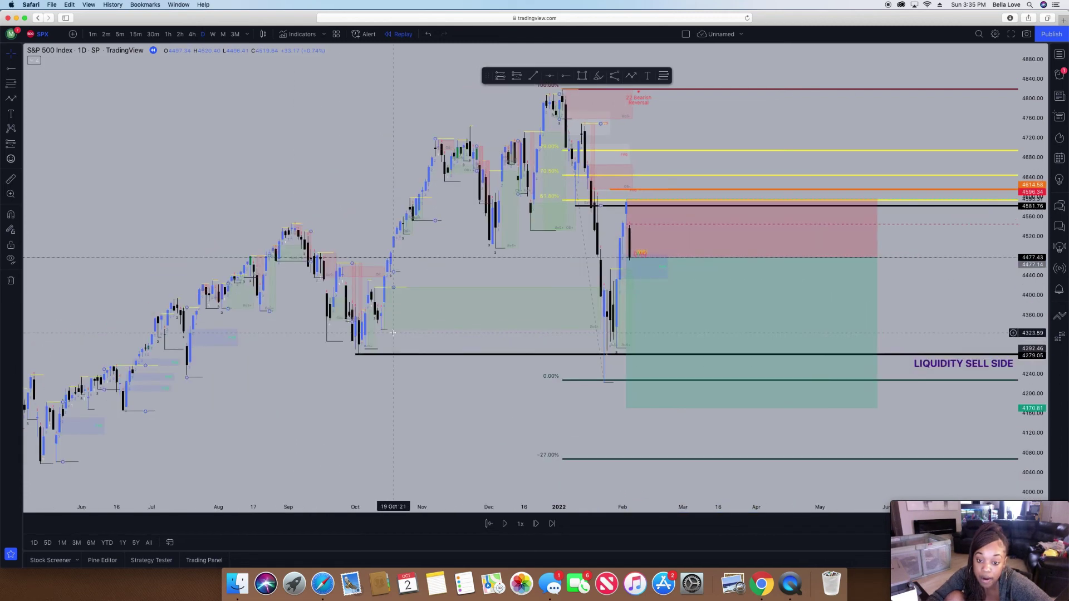
Step the replay forward fourteen daily bars until price falls below the 4170.81 short target.
{"action": "left_click", "coordinate": [537, 524]}
{"action": "left_click", "coordinate": [536, 524]}
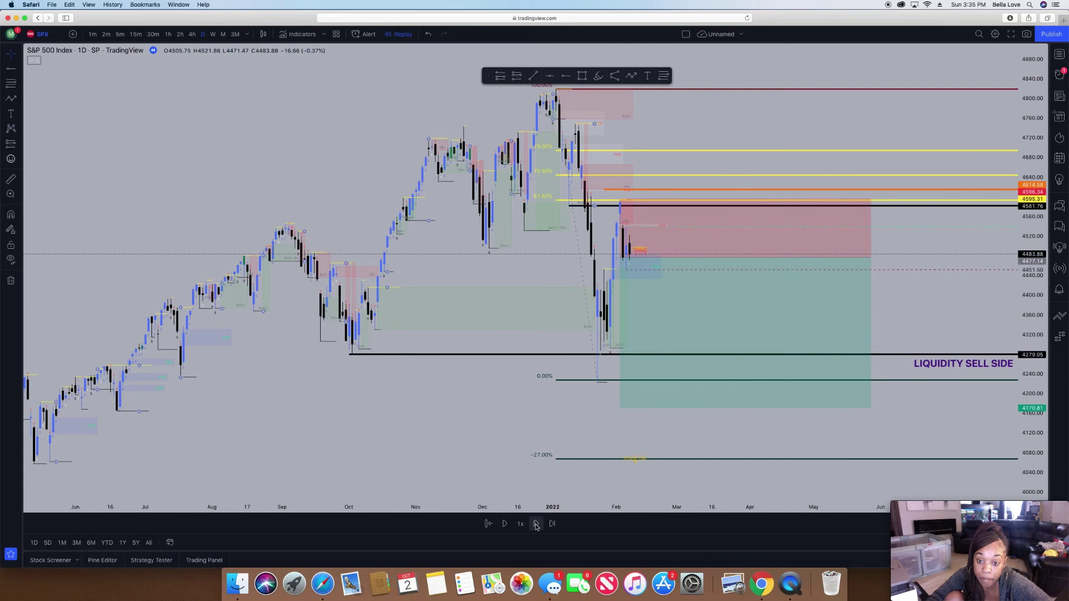
{"action": "left_click", "coordinate": [537, 524]}
{"action": "left_click", "coordinate": [536, 524]}
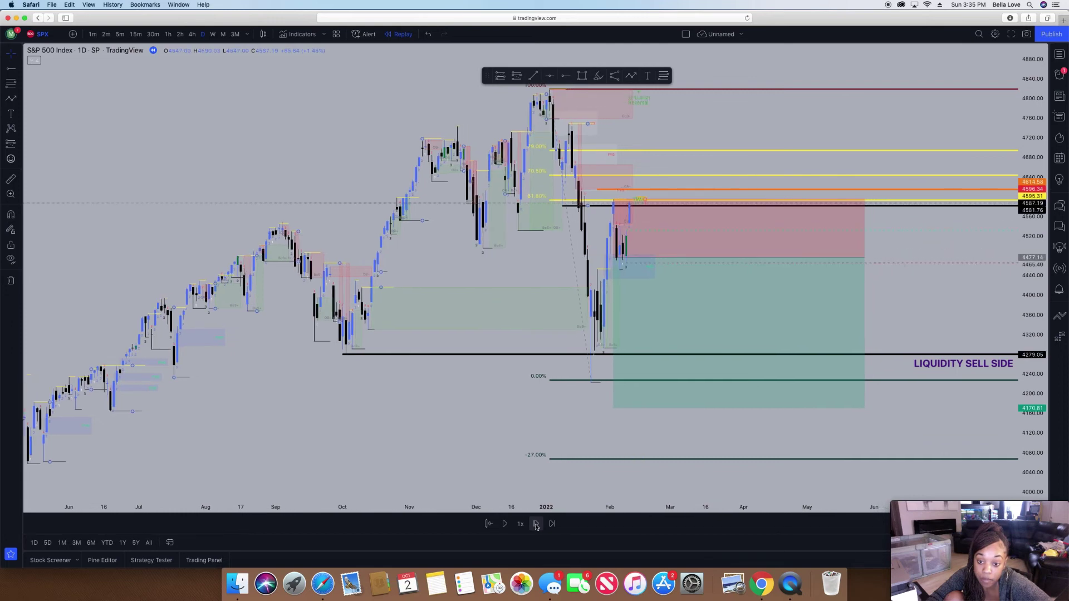
{"action": "left_click", "coordinate": [536, 524]}
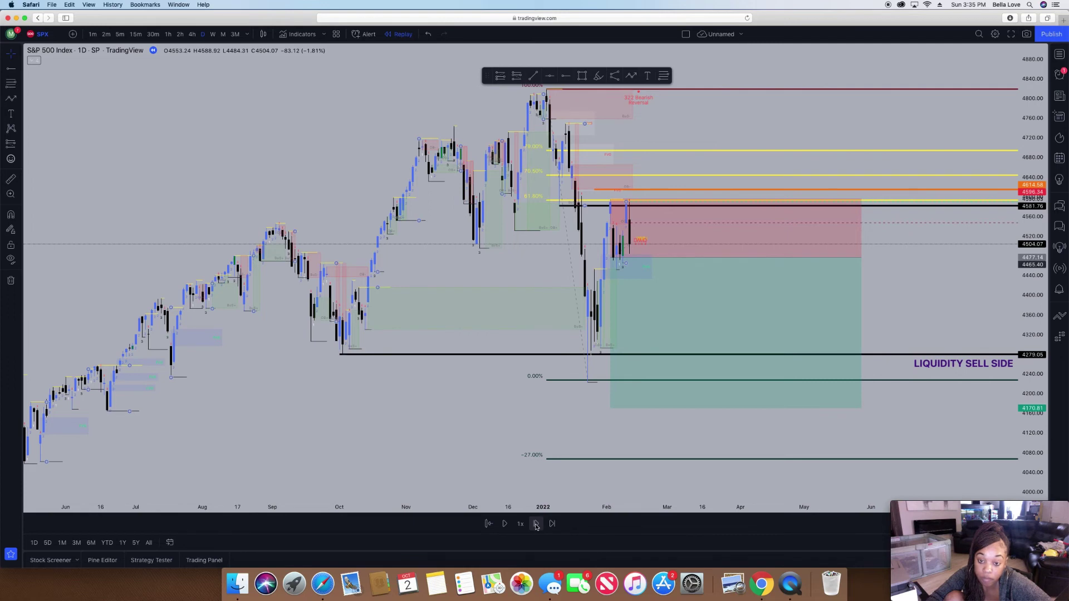
{"action": "mouse_move", "coordinate": [629, 219]}
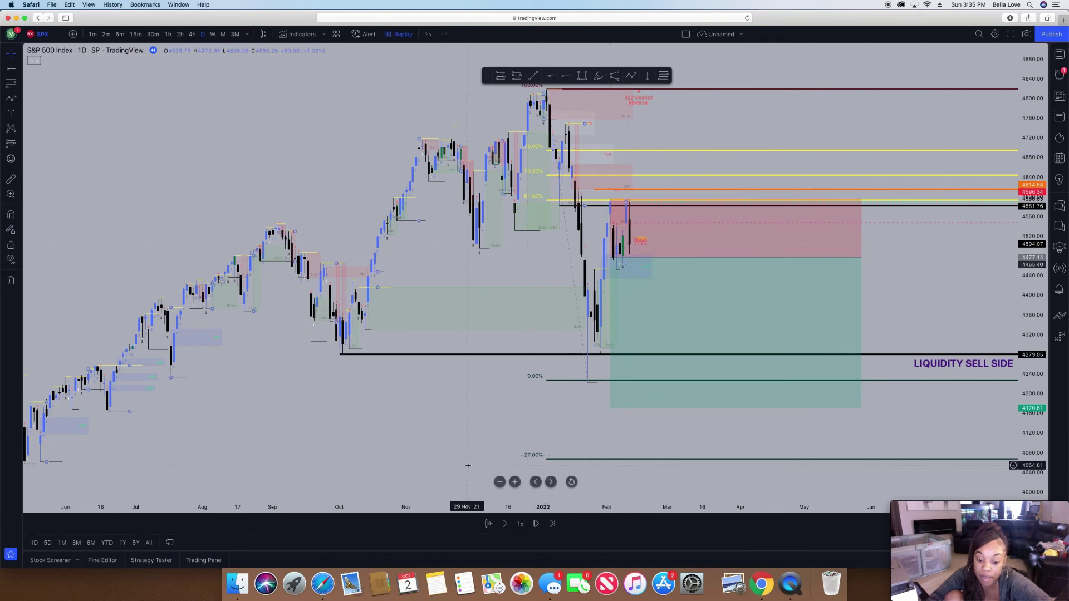
{"action": "left_click", "coordinate": [536, 524]}
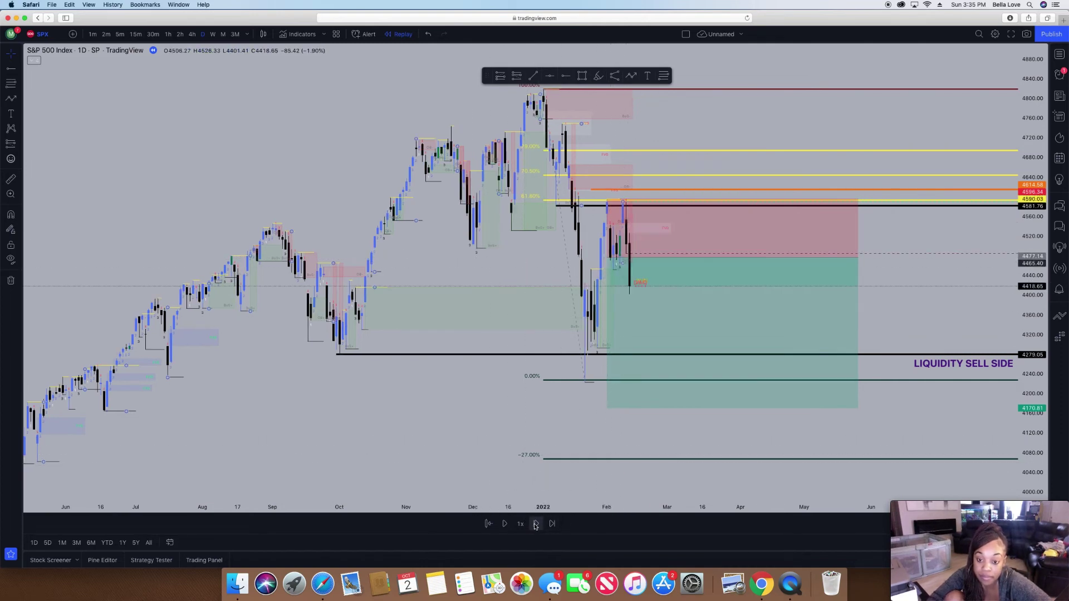
{"action": "left_click", "coordinate": [536, 524]}
{"action": "left_click", "coordinate": [536, 523]}
{"action": "left_click", "coordinate": [536, 524]}
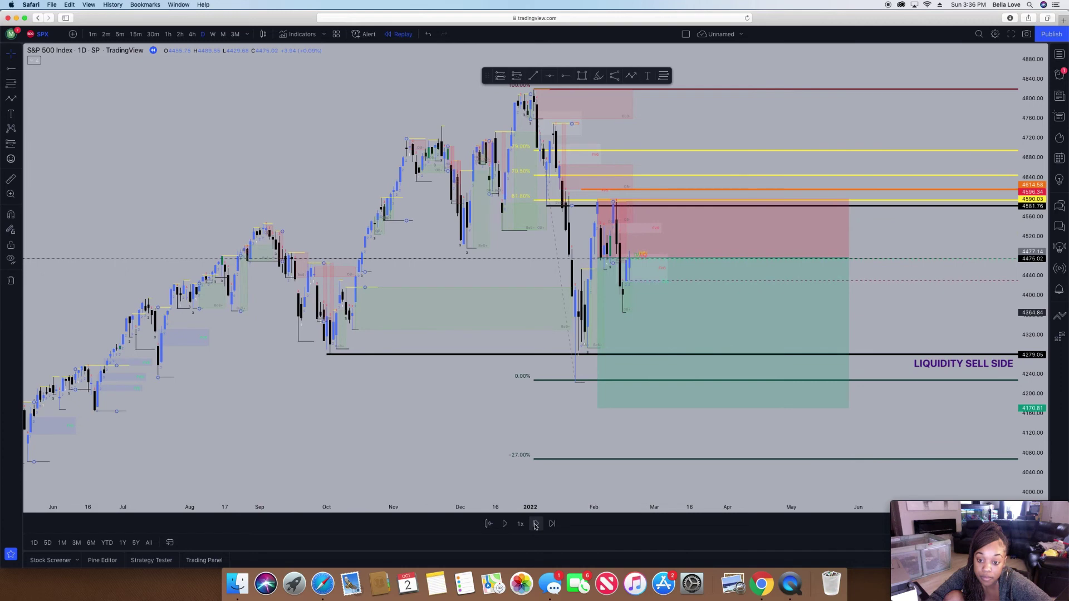
{"action": "left_click", "coordinate": [535, 523]}
{"action": "left_click", "coordinate": [536, 523]}
{"action": "left_click", "coordinate": [536, 523]}
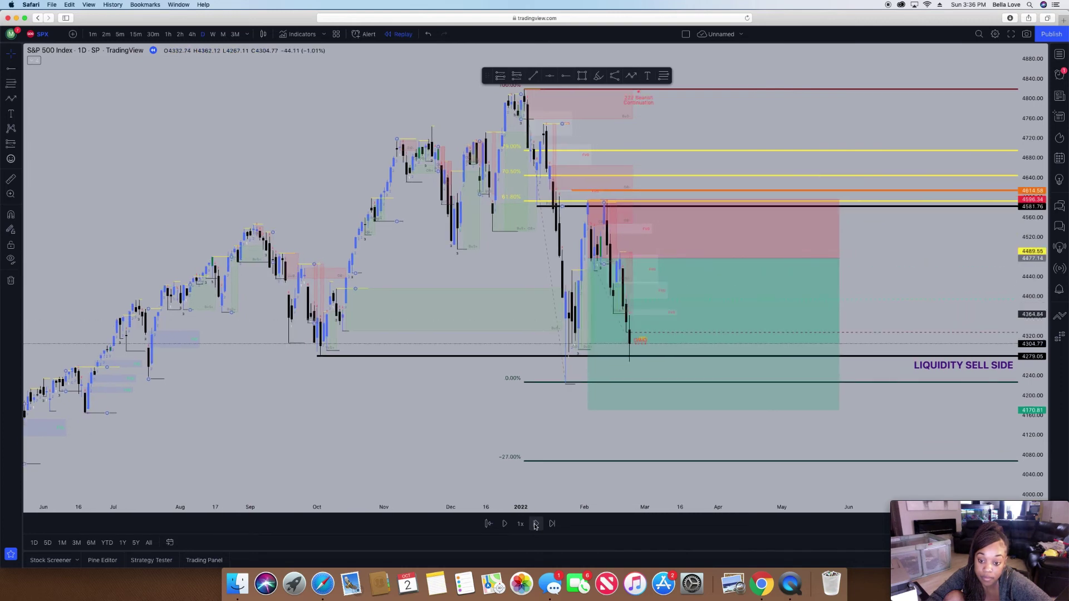
{"action": "left_click", "coordinate": [536, 524]}
{"action": "left_click", "coordinate": [536, 523]}
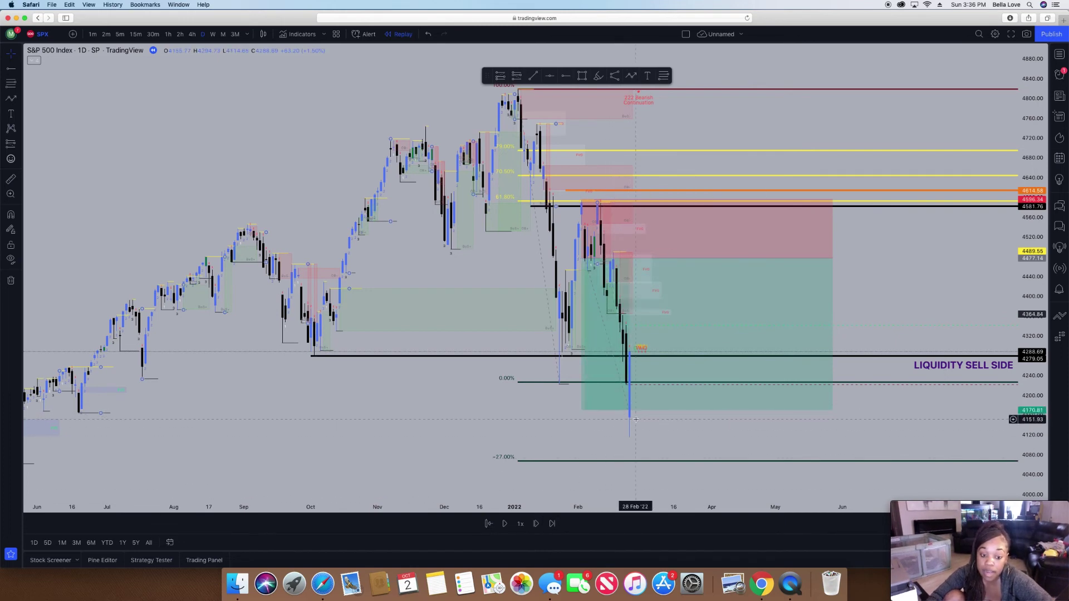
{"action": "scroll", "coordinate": [636, 416], "scroll_direction": "down", "scroll_amount": 3}
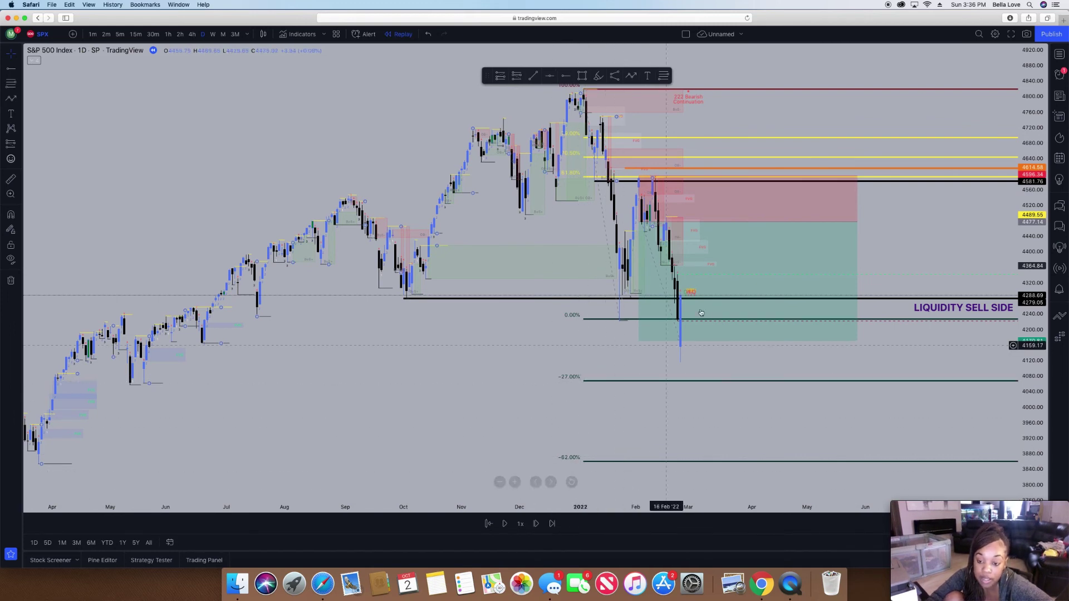
{"action": "mouse_move", "coordinate": [738, 342]}
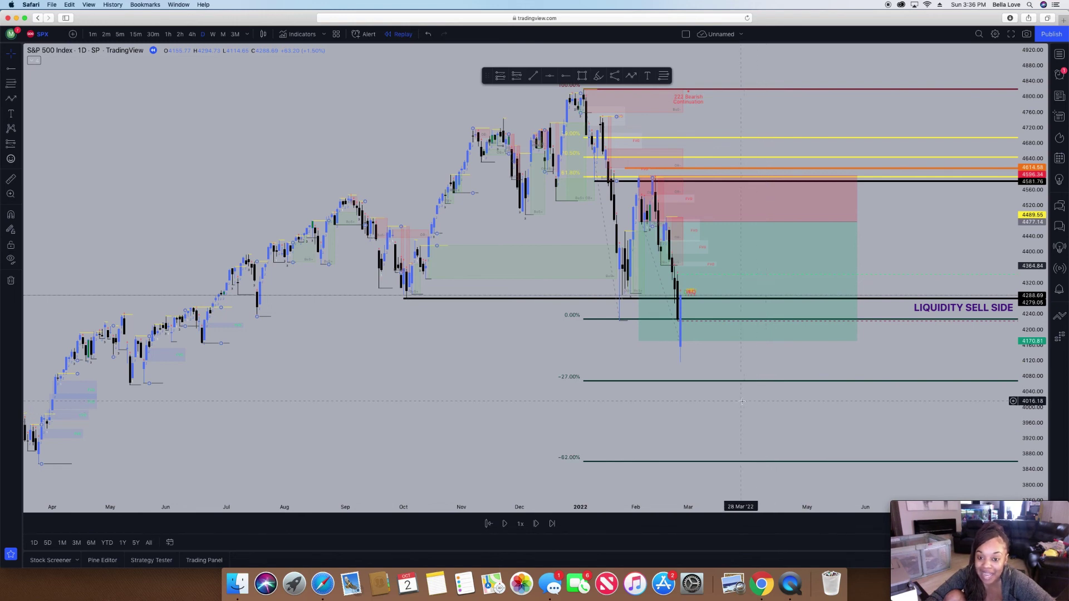
Remove all 5 drawings from the chart.
{"action": "left_click", "coordinate": [11, 280]}
{"action": "left_click", "coordinate": [35, 281]}
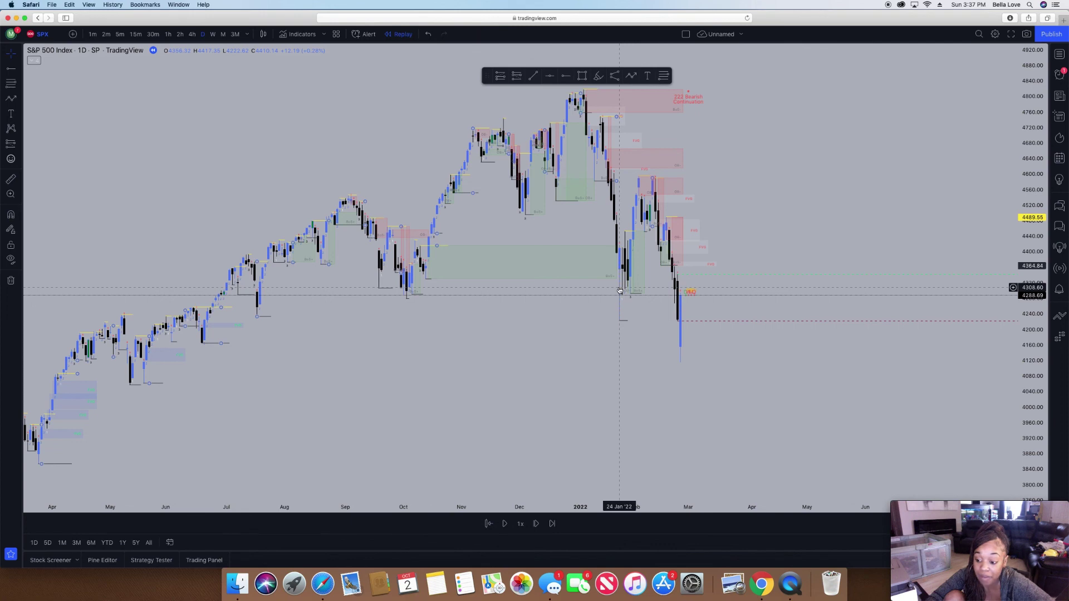
{"action": "scroll", "coordinate": [620, 291], "scroll_direction": "right", "scroll_amount": 3}
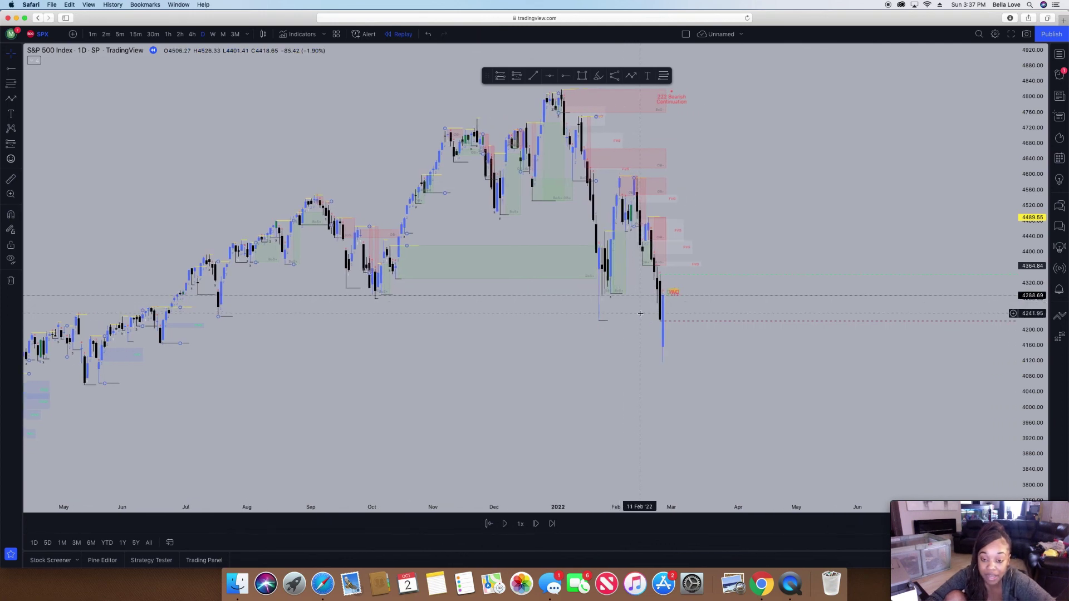
{"action": "scroll", "coordinate": [640, 314], "scroll_direction": "right", "scroll_amount": 2}
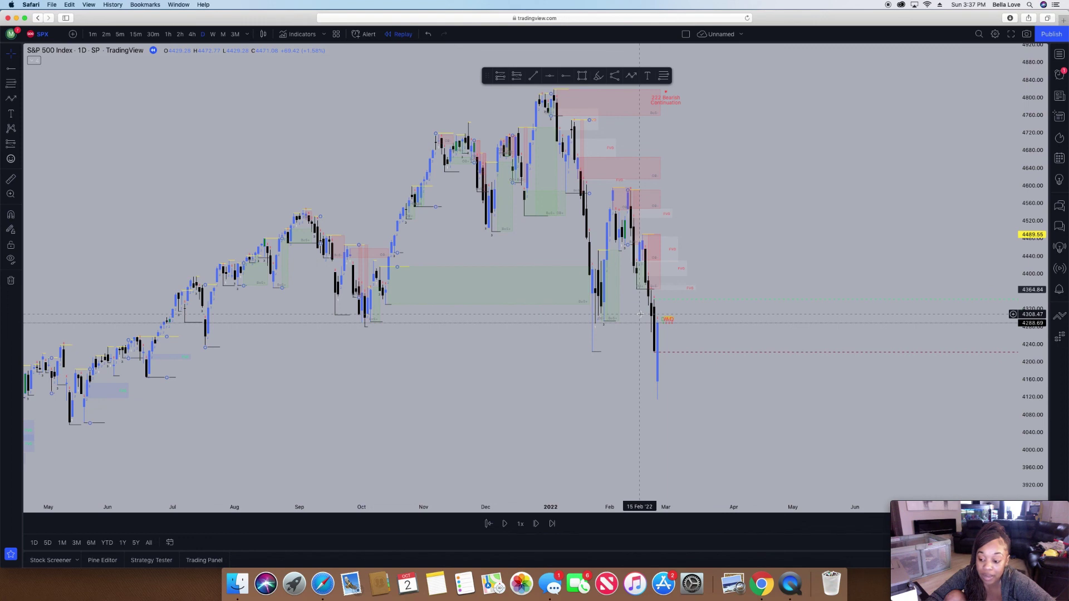
Draw a Fibonacci retracement from the 4134.13 low up to about 4514.09.
{"action": "key", "text": "alt+h"}
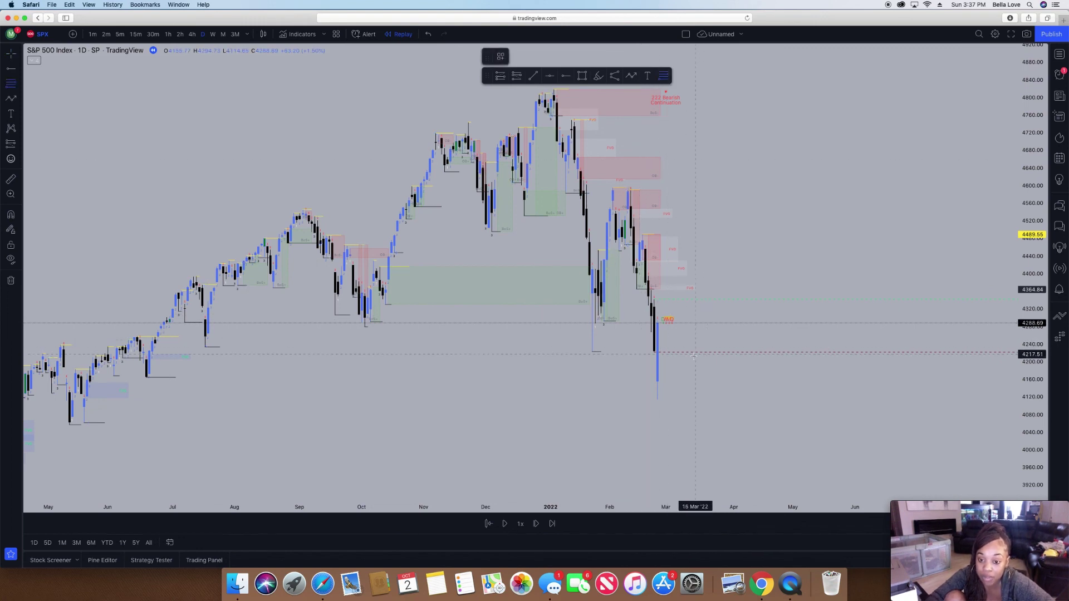
{"action": "left_click", "coordinate": [659, 390]}
{"action": "left_click", "coordinate": [746, 223]}
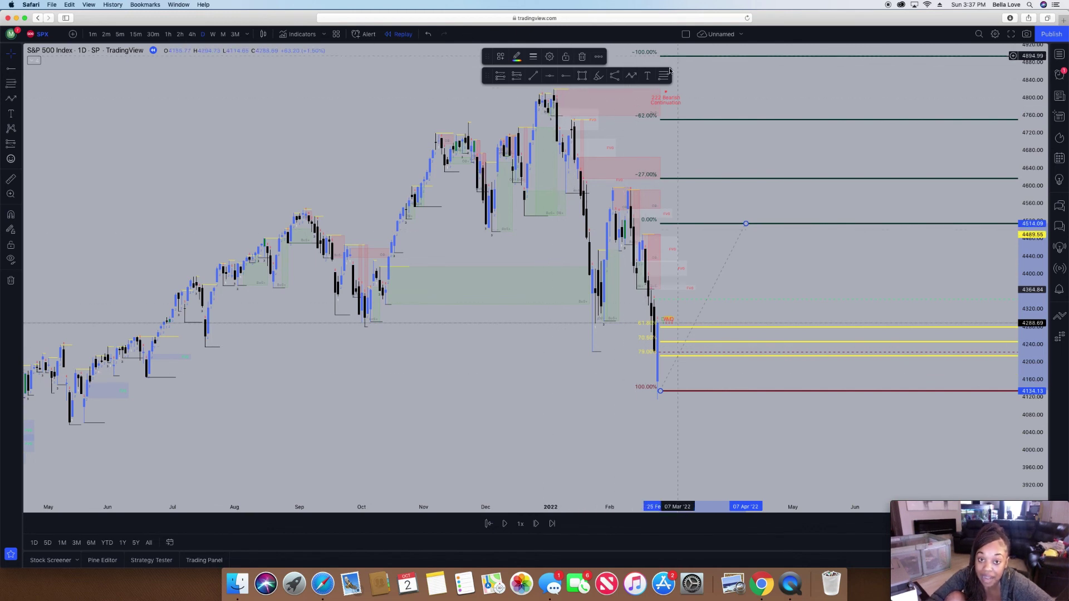
Delete the new Fibonacci retracement and zoom in on the latest bars.
{"action": "left_click", "coordinate": [584, 56]}
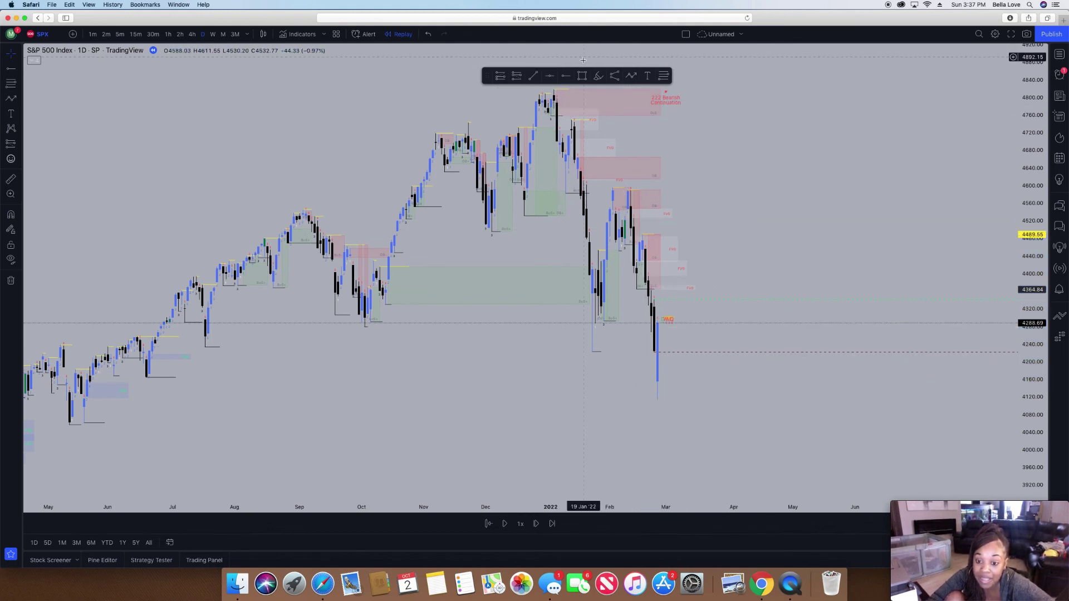
{"action": "scroll", "coordinate": [746, 292], "scroll_direction": "up", "scroll_amount": 3}
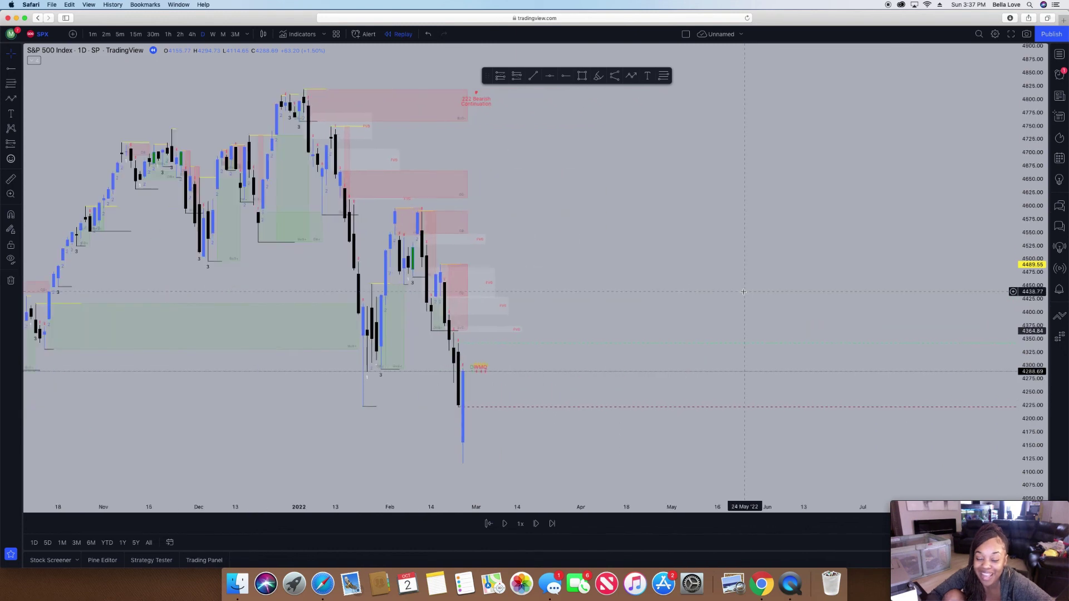